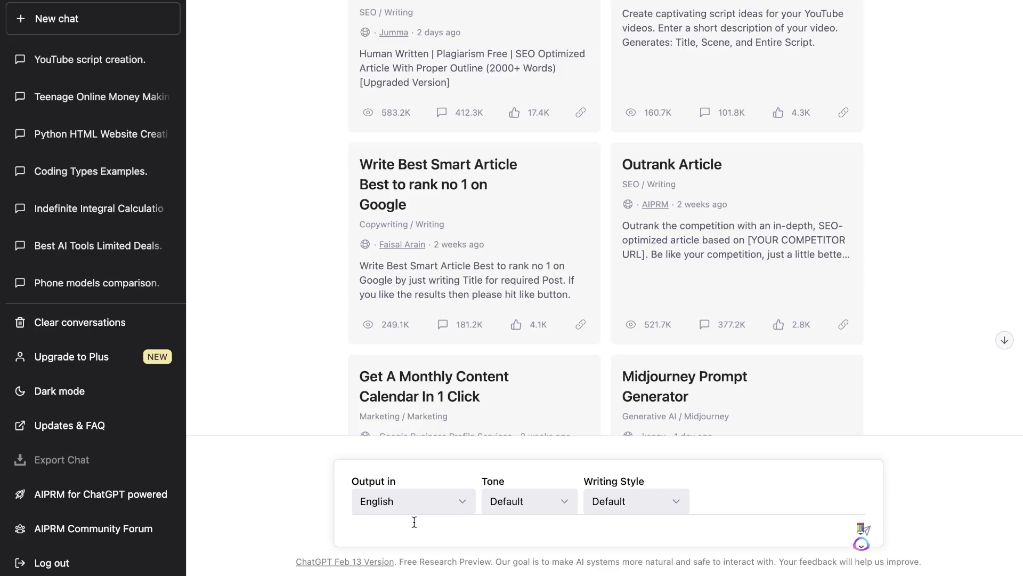
- Paste the expert-YouTuber prompt for a 1000-word Japan-under-$1000 script and select its budget phrase
{"action": "type", "text": "You are now an expert youtuber and you create engaging and captivating content around the best places to travel on a budget. Your latest youtube video is about how to travel to japen for less than $1000. With this information create the most enagaging and interestign 1000 word youtube script and include only factual information"}
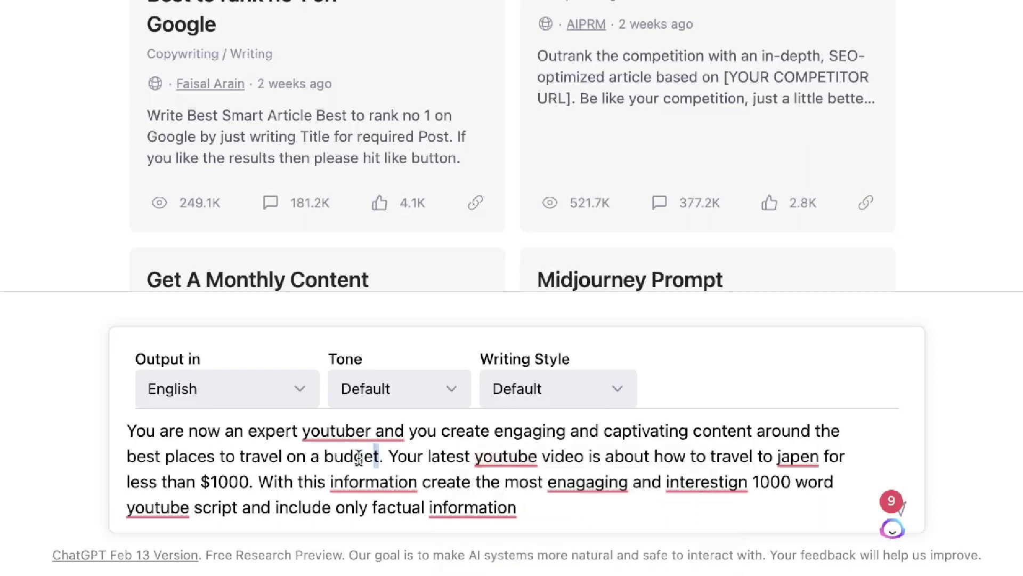
{"action": "left_click_drag", "start_coordinate": [380, 456], "coordinate": [135, 463]}
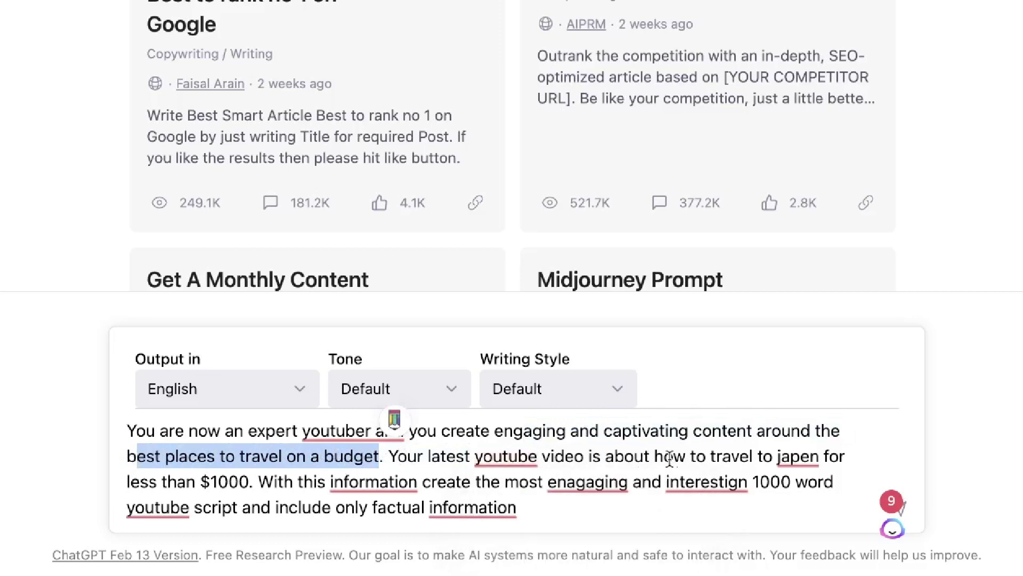
- Accept Grammarly fixes: 'japen' to 'Japan', 'interestign' to 'interesting', and a final full stop
{"action": "mouse_move", "coordinate": [788, 457]}
{"action": "left_click", "coordinate": [644, 541]}
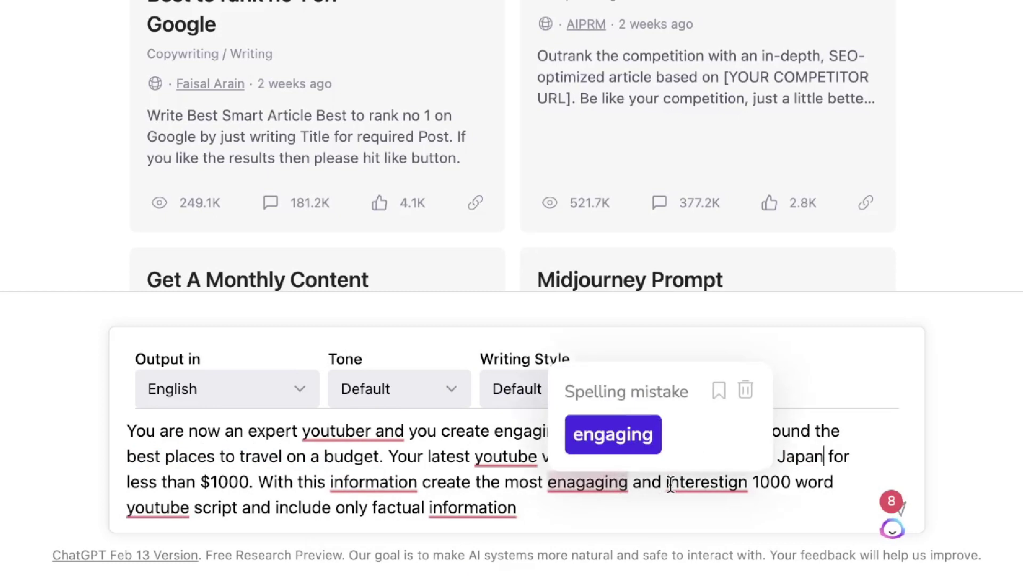
{"action": "left_click", "coordinate": [738, 436]}
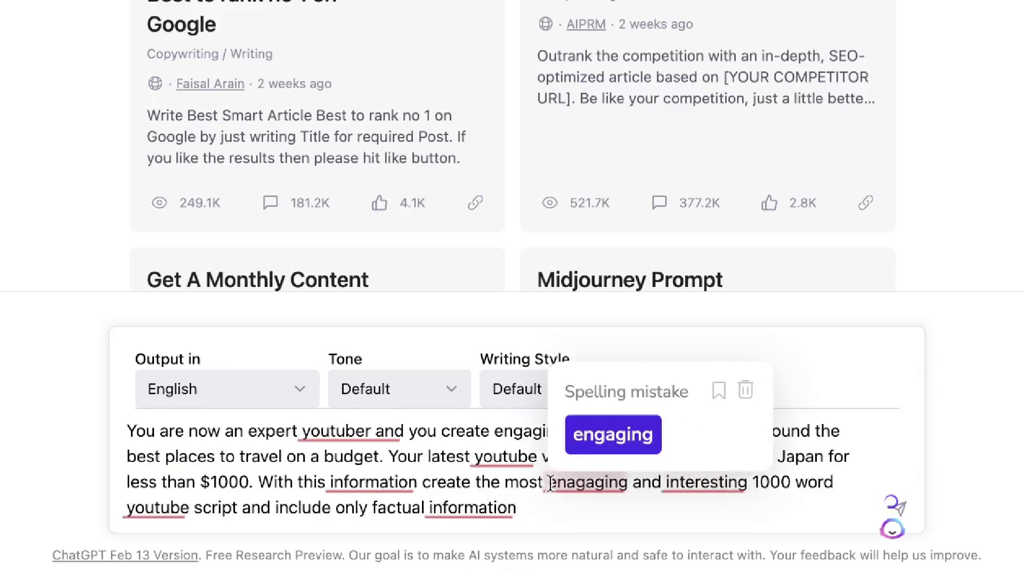
{"action": "mouse_move", "coordinate": [482, 505]}
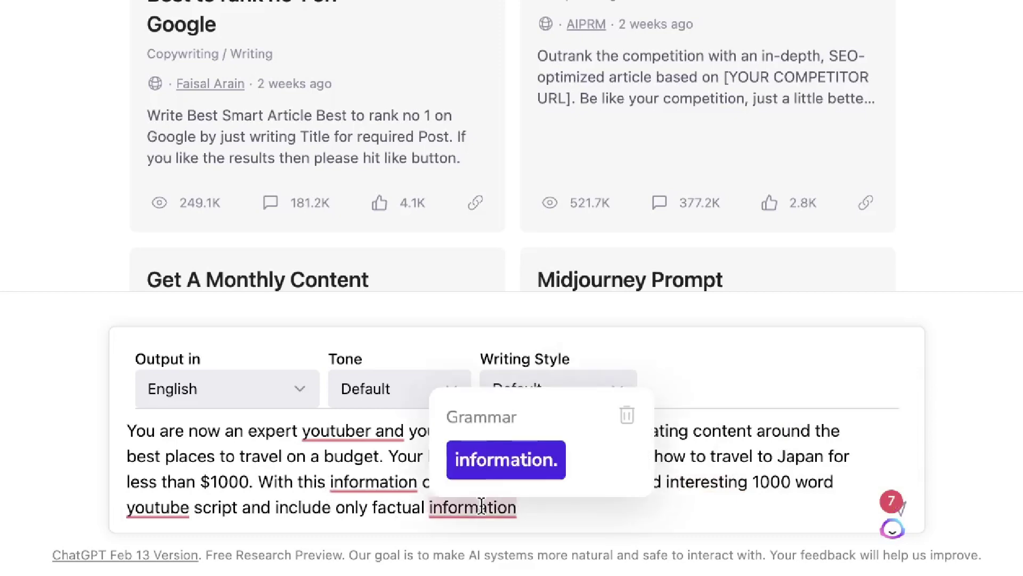
{"action": "left_click", "coordinate": [506, 460]}
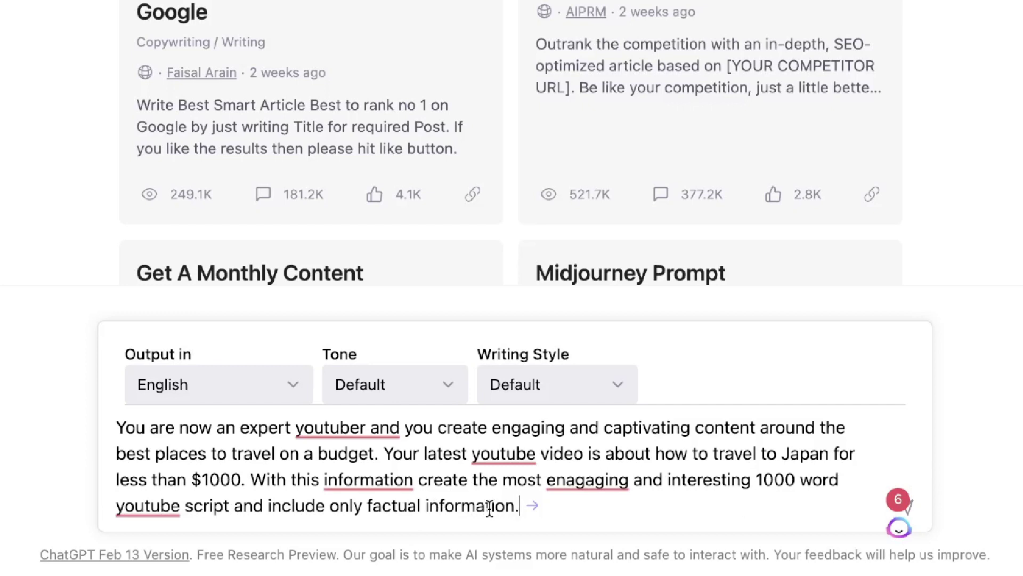
- Submit the prompt and read the opening 'Japan is a fascinating country' paragraph
{"action": "key", "text": "Return"}
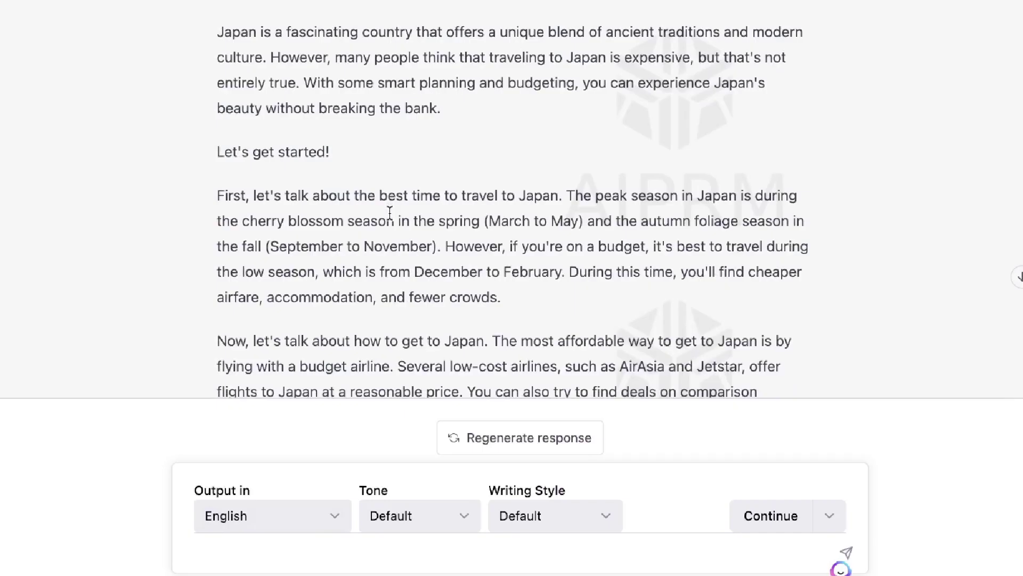
{"action": "scroll", "coordinate": [389, 213], "scroll_direction": "down", "scroll_amount": 5}
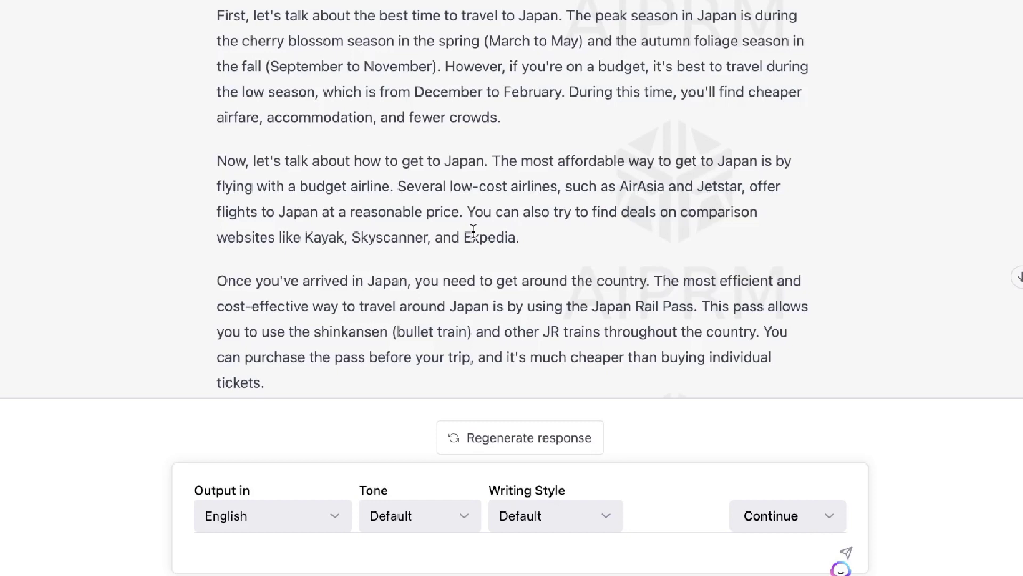
{"action": "scroll", "coordinate": [473, 231], "scroll_direction": "up", "scroll_amount": 8}
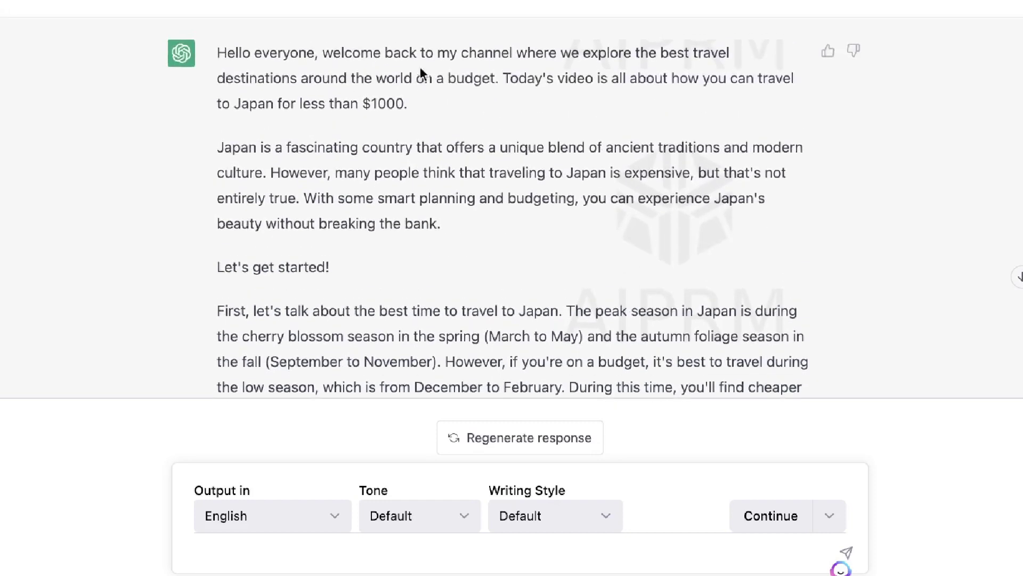
{"action": "scroll", "coordinate": [420, 66], "scroll_direction": "down", "scroll_amount": 2}
{"action": "left_click_drag", "start_coordinate": [455, 144], "coordinate": [216, 67]}
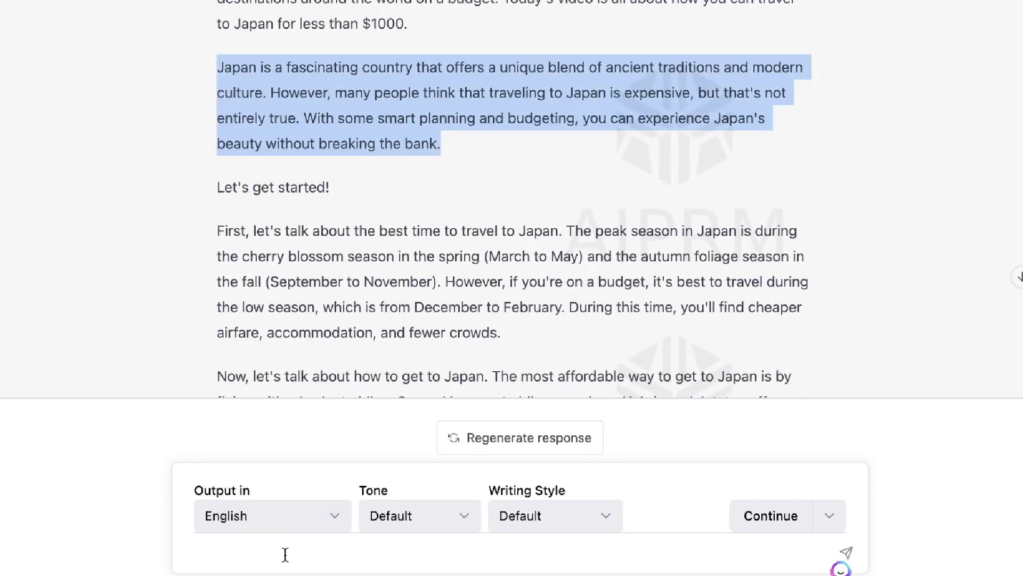
{"action": "scroll", "coordinate": [480, 240], "scroll_direction": "down", "scroll_amount": 2}
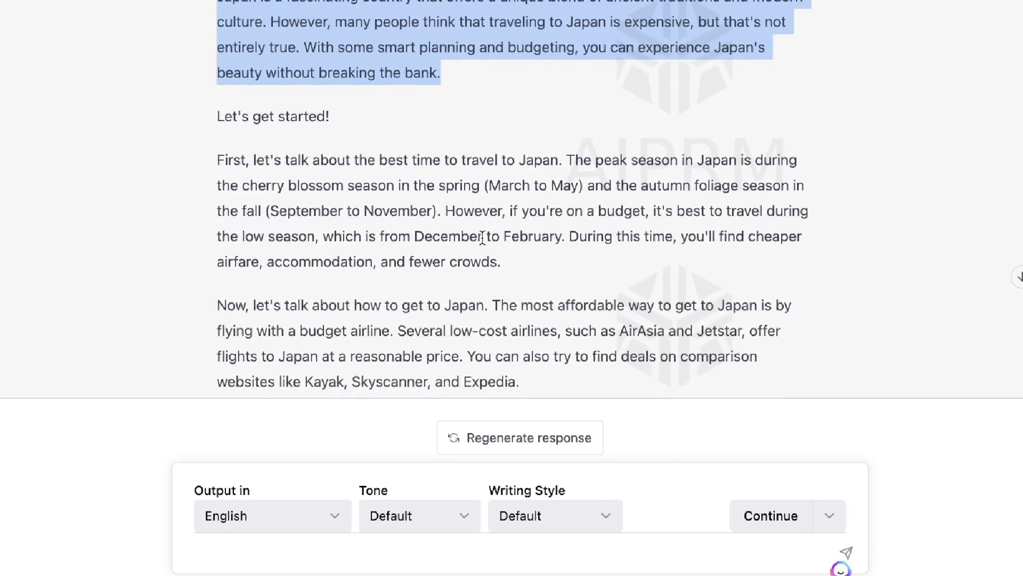
{"action": "scroll", "coordinate": [483, 237], "scroll_direction": "up", "scroll_amount": 1}
{"action": "left_click", "coordinate": [297, 24]}
- Read down through the script to the Japan Rail Pass mention
{"action": "scroll", "coordinate": [296, 24], "scroll_direction": "down", "scroll_amount": 1}
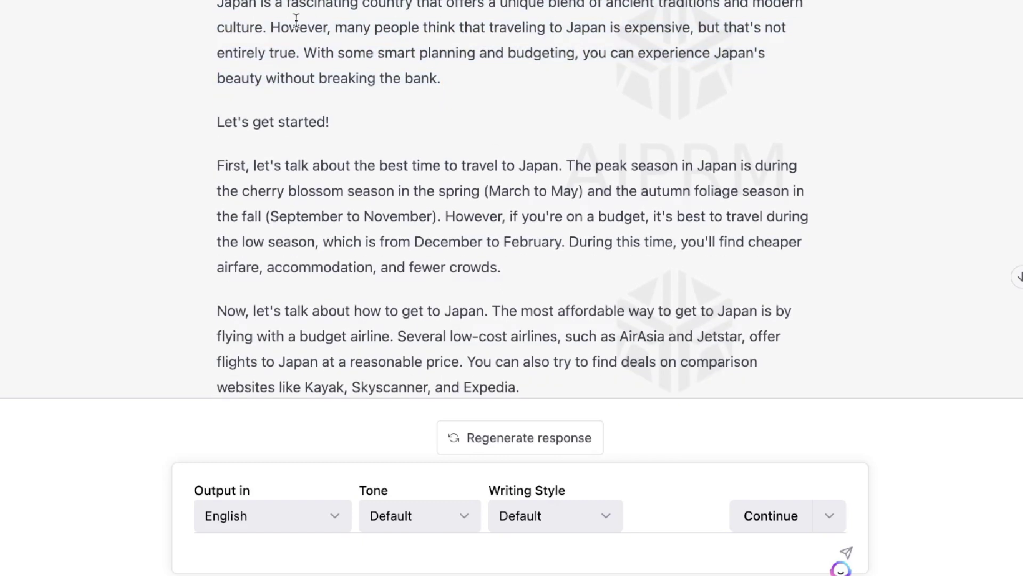
{"action": "scroll", "coordinate": [456, 91], "scroll_direction": "down", "scroll_amount": 3}
{"action": "scroll", "coordinate": [456, 91], "scroll_direction": "down", "scroll_amount": 1}
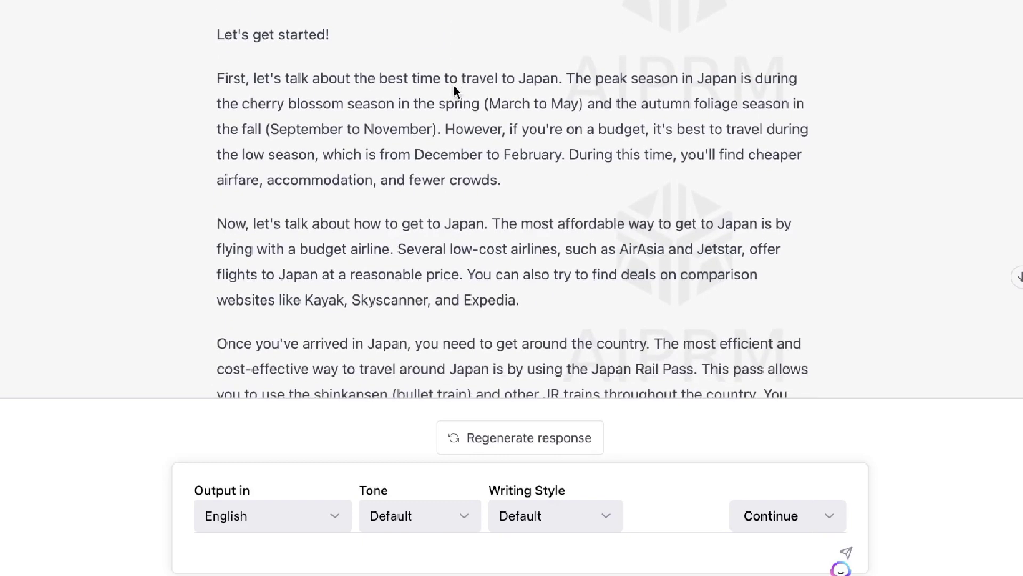
{"action": "scroll", "coordinate": [454, 91], "scroll_direction": "down", "scroll_amount": 1}
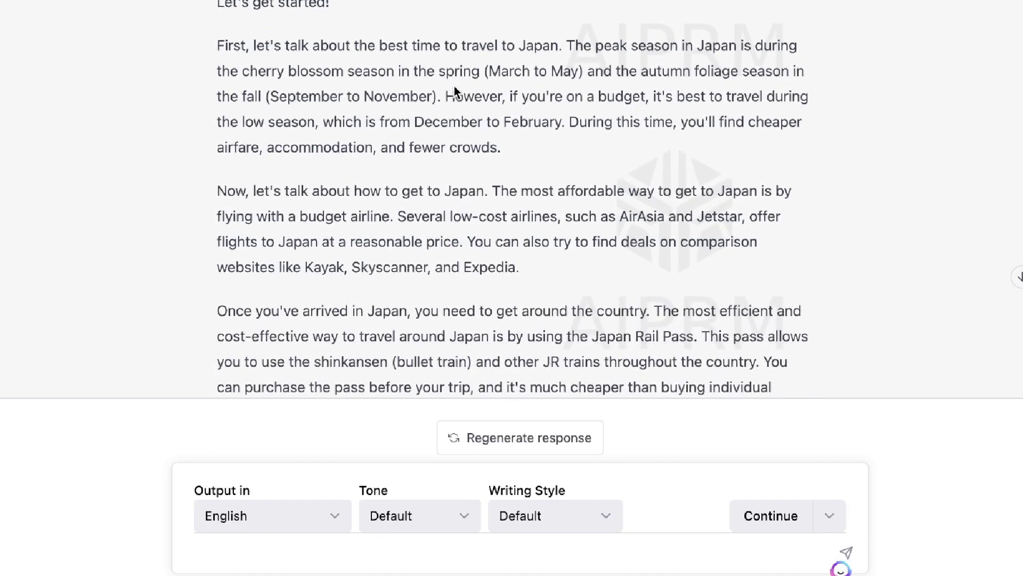
{"action": "scroll", "coordinate": [459, 99], "scroll_direction": "down", "scroll_amount": 2}
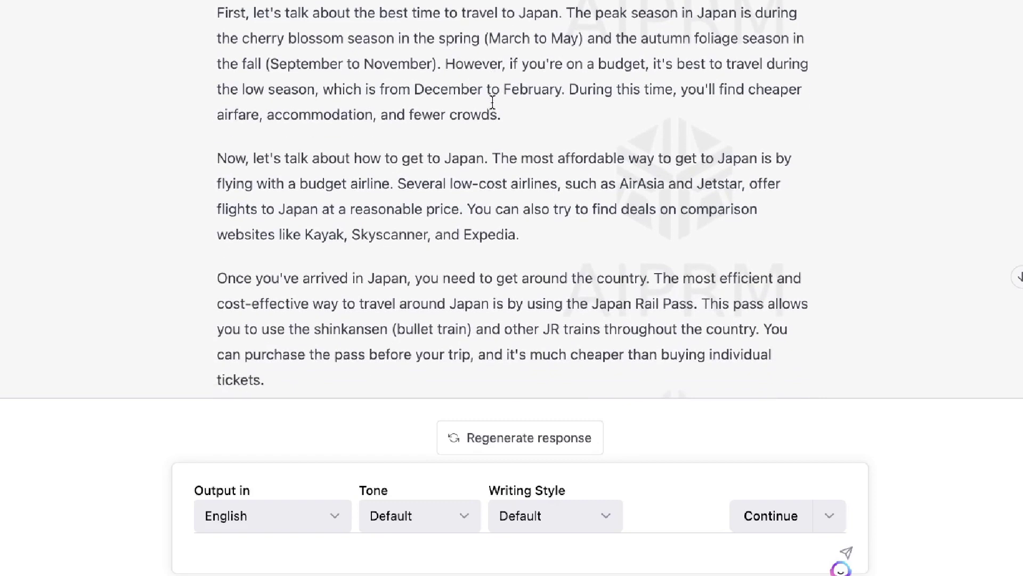
{"action": "scroll", "coordinate": [411, 113], "scroll_direction": "down", "scroll_amount": 4}
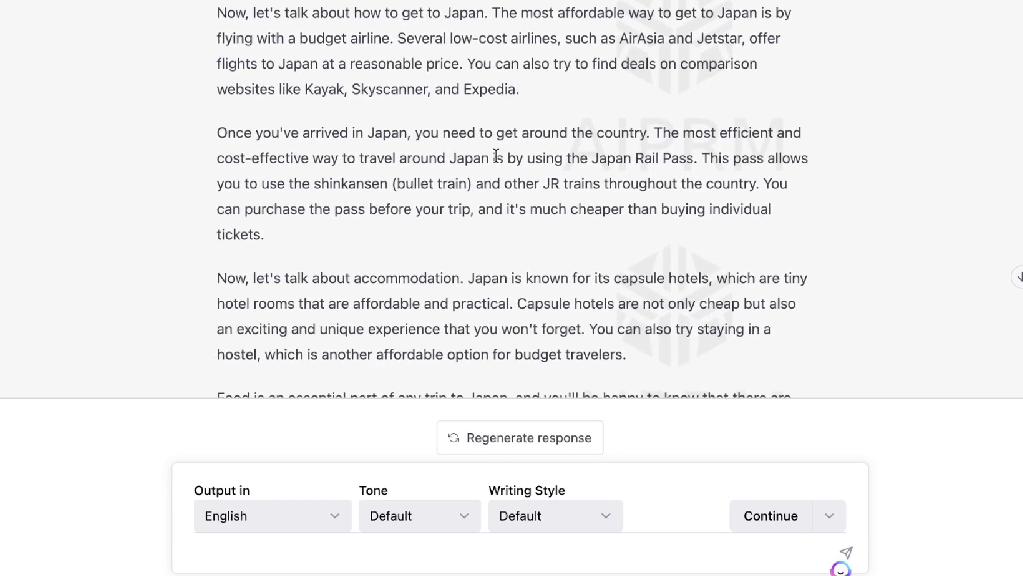
{"action": "scroll", "coordinate": [497, 156], "scroll_direction": "down", "scroll_amount": 1}
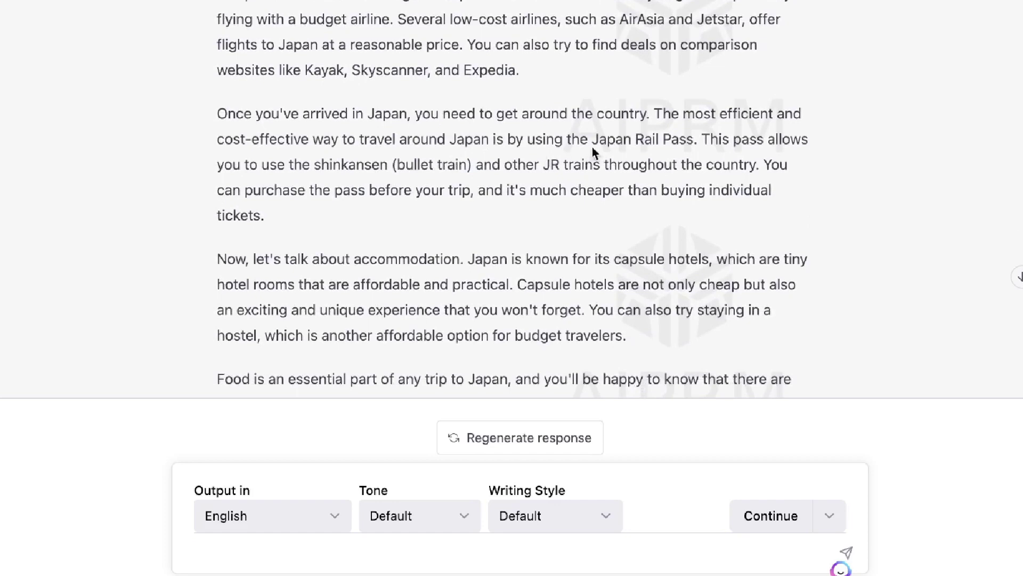
{"action": "left_click_drag", "start_coordinate": [591, 140], "coordinate": [718, 144]}
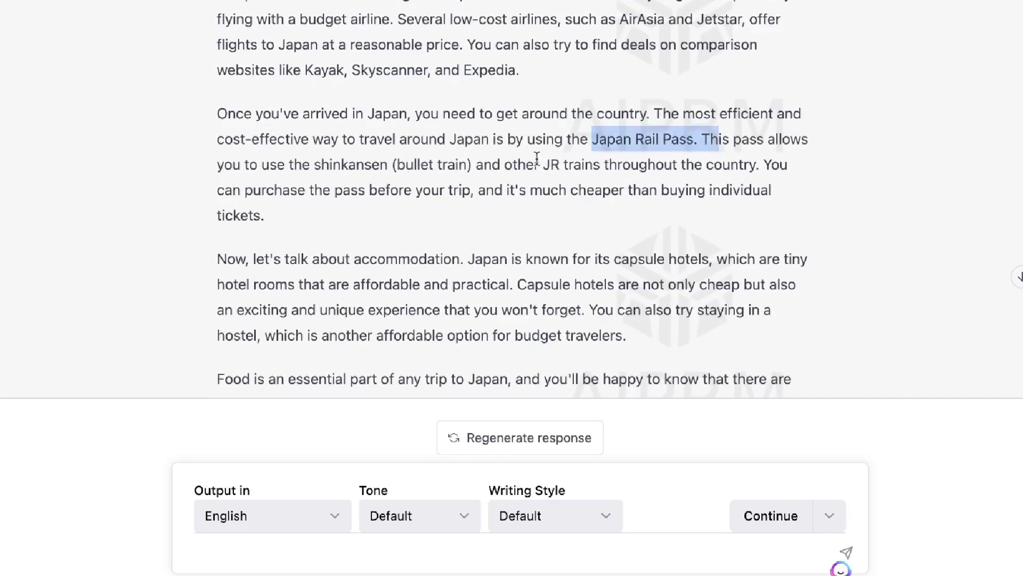
- Read on to the budget tips paragraph, then scroll back up the script
{"action": "scroll", "coordinate": [553, 172], "scroll_direction": "down", "scroll_amount": 3}
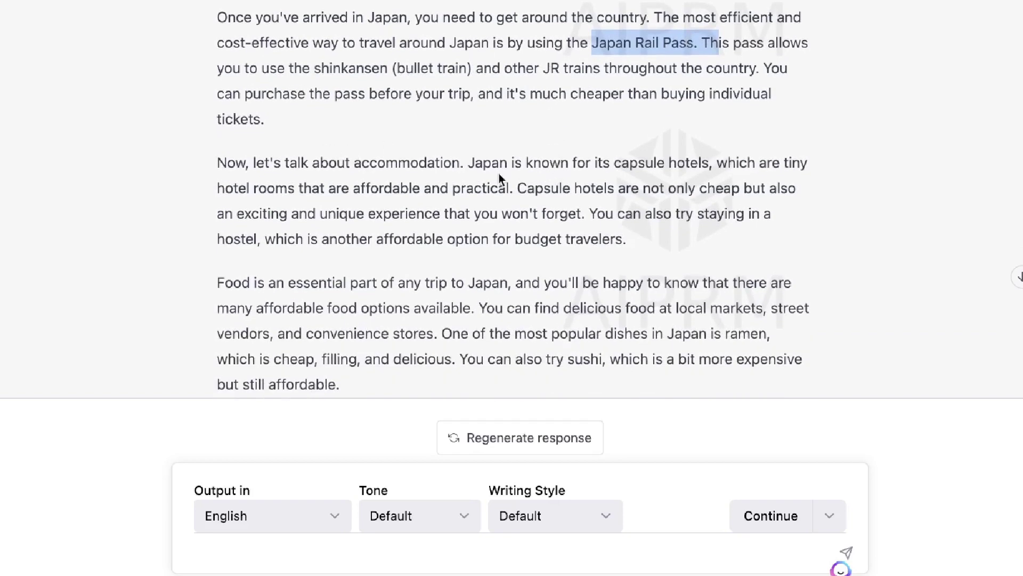
{"action": "scroll", "coordinate": [499, 174], "scroll_direction": "down", "scroll_amount": 2}
{"action": "scroll", "coordinate": [277, 237], "scroll_direction": "down", "scroll_amount": 4}
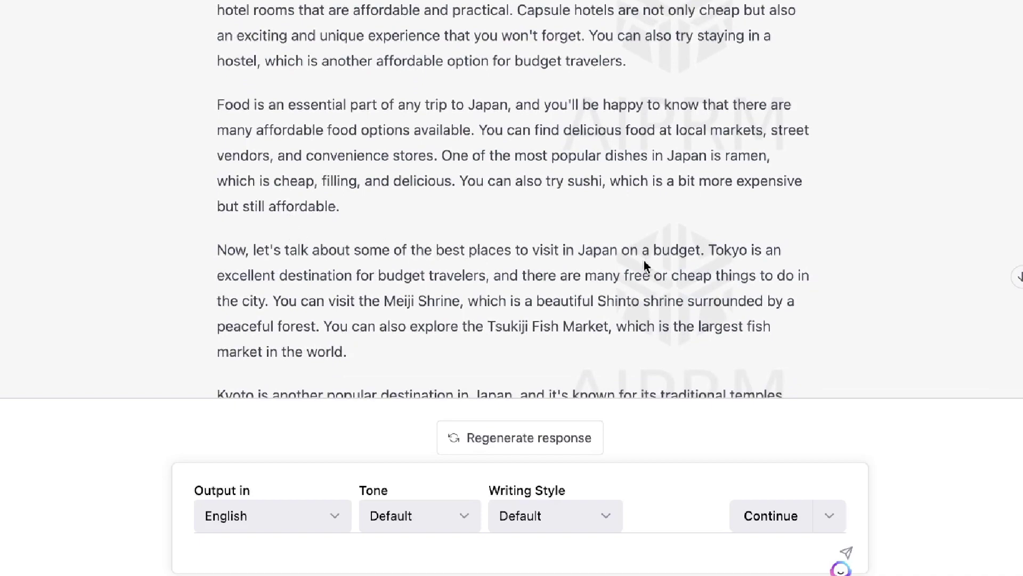
{"action": "scroll", "coordinate": [645, 262], "scroll_direction": "down", "scroll_amount": 3}
{"action": "scroll", "coordinate": [646, 262], "scroll_direction": "down", "scroll_amount": 1}
{"action": "scroll", "coordinate": [459, 237], "scroll_direction": "down", "scroll_amount": 1}
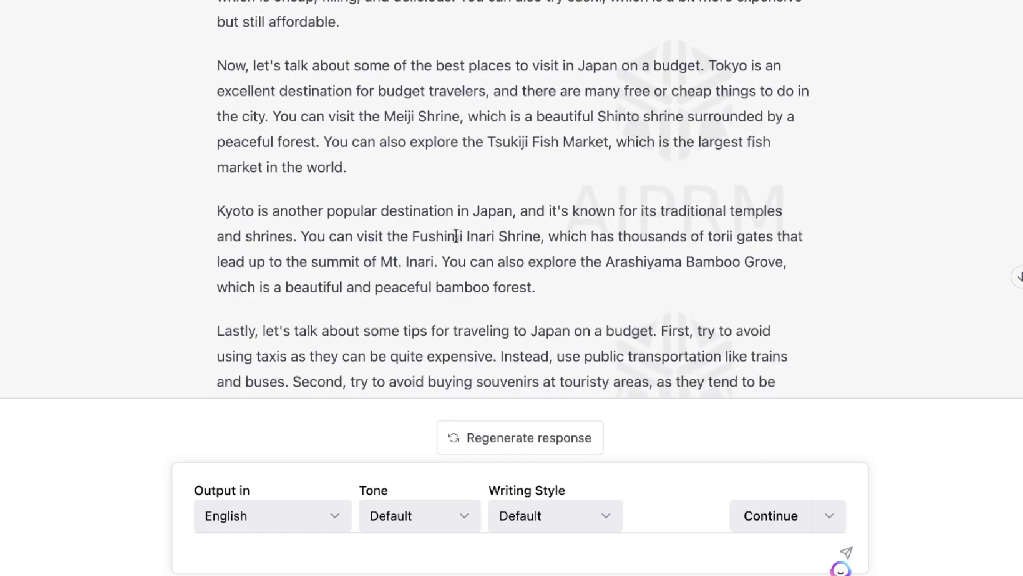
{"action": "scroll", "coordinate": [456, 236], "scroll_direction": "down", "scroll_amount": 3}
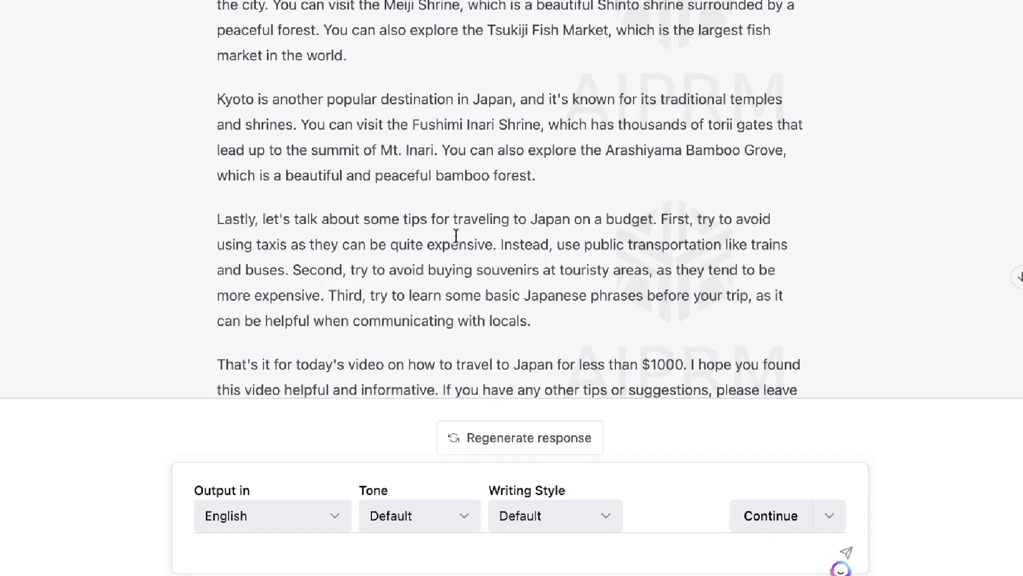
{"action": "scroll", "coordinate": [456, 236], "scroll_direction": "down", "scroll_amount": 2}
{"action": "left_click_drag", "start_coordinate": [459, 155], "coordinate": [533, 154]}
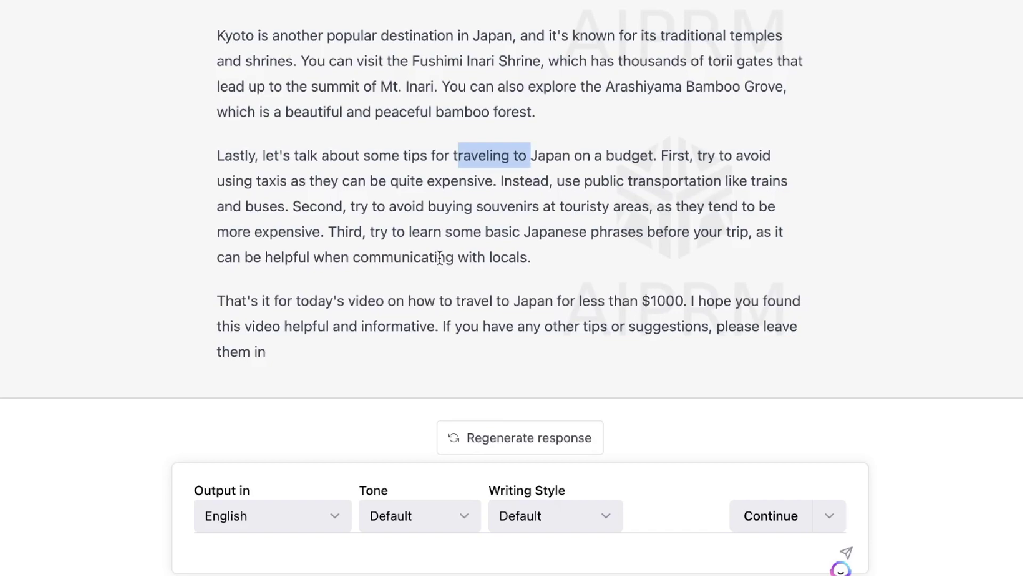
{"action": "scroll", "coordinate": [439, 257], "scroll_direction": "up", "scroll_amount": 10}
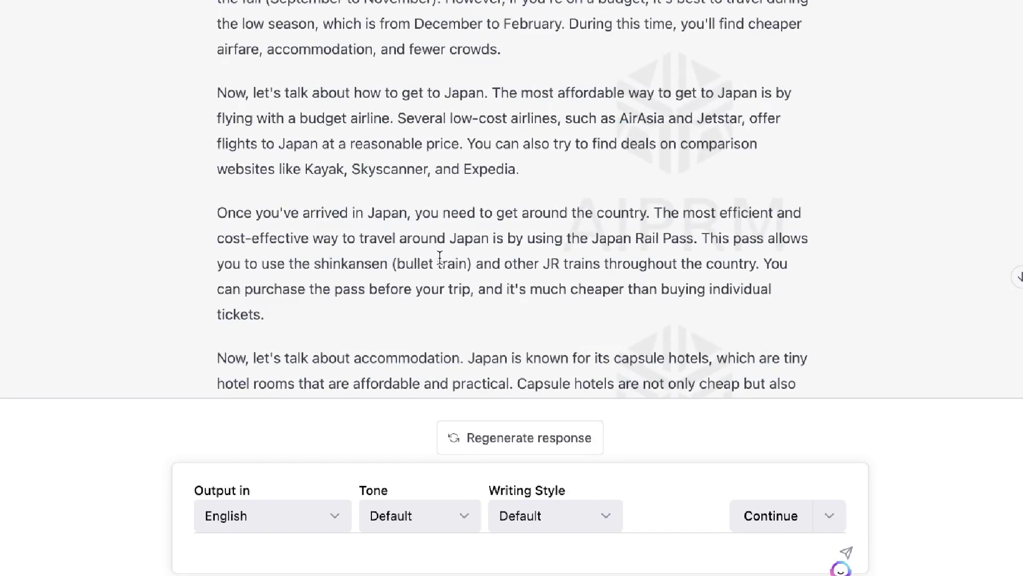
{"action": "scroll", "coordinate": [440, 257], "scroll_direction": "up", "scroll_amount": 4}
{"action": "scroll", "coordinate": [439, 258], "scroll_direction": "up", "scroll_amount": 2}
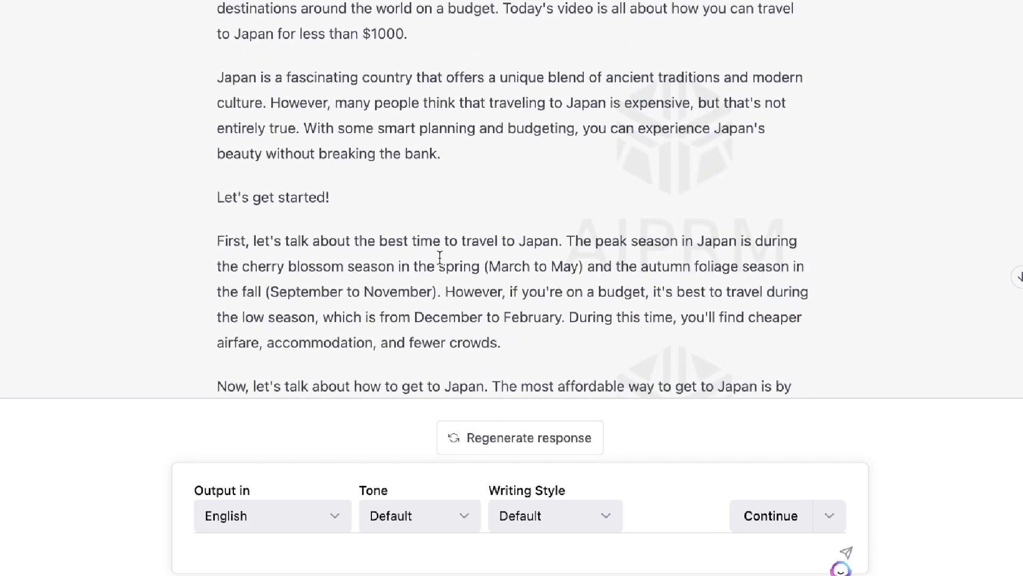
{"action": "scroll", "coordinate": [440, 257], "scroll_direction": "up", "scroll_amount": 2}
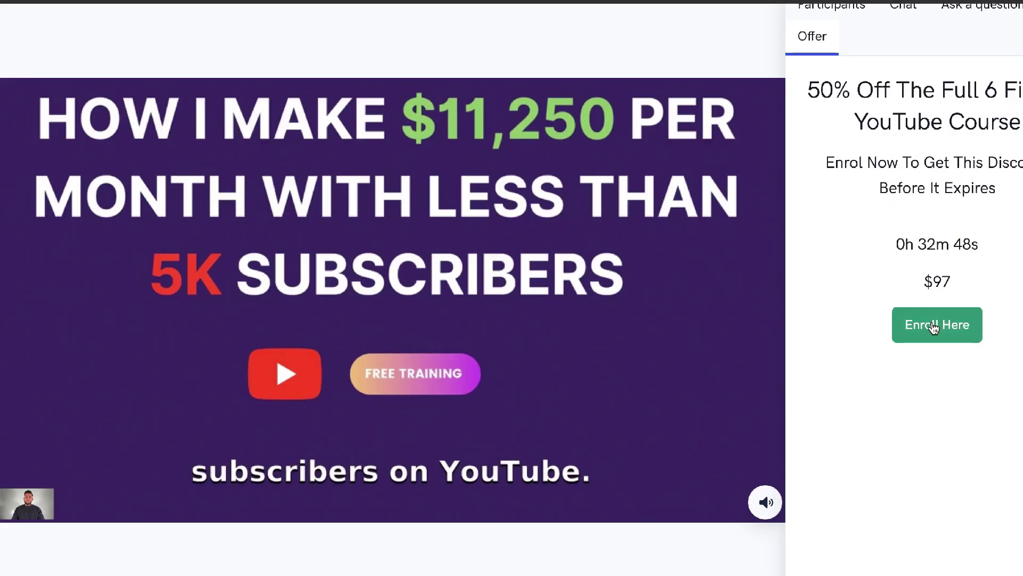
- Open the discounted course enrollment and expand Niche Selection, YouTube Algorithm and Video Topics modules
{"action": "left_click", "coordinate": [933, 324]}
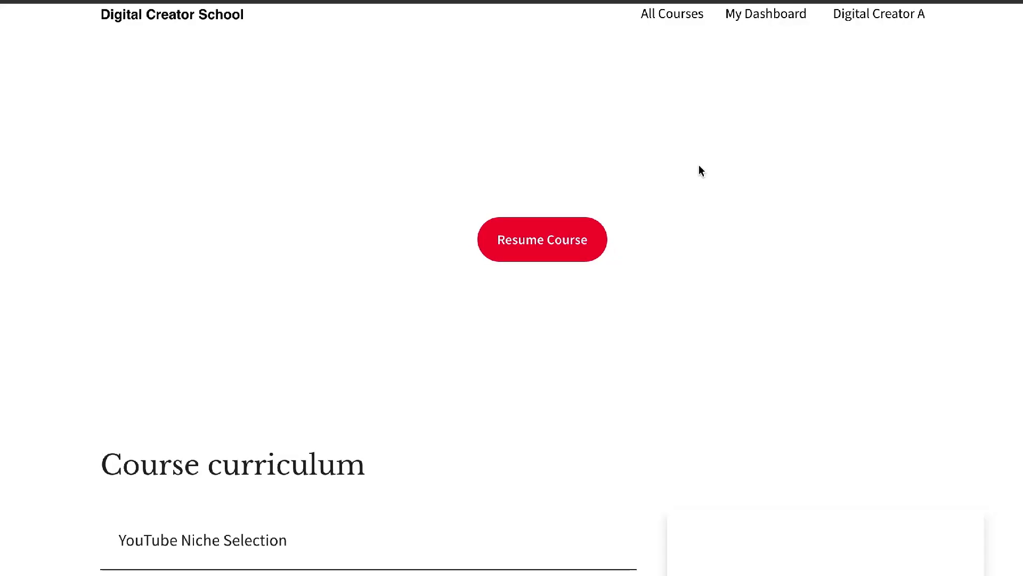
{"action": "scroll", "coordinate": [699, 165], "scroll_direction": "down", "scroll_amount": 5}
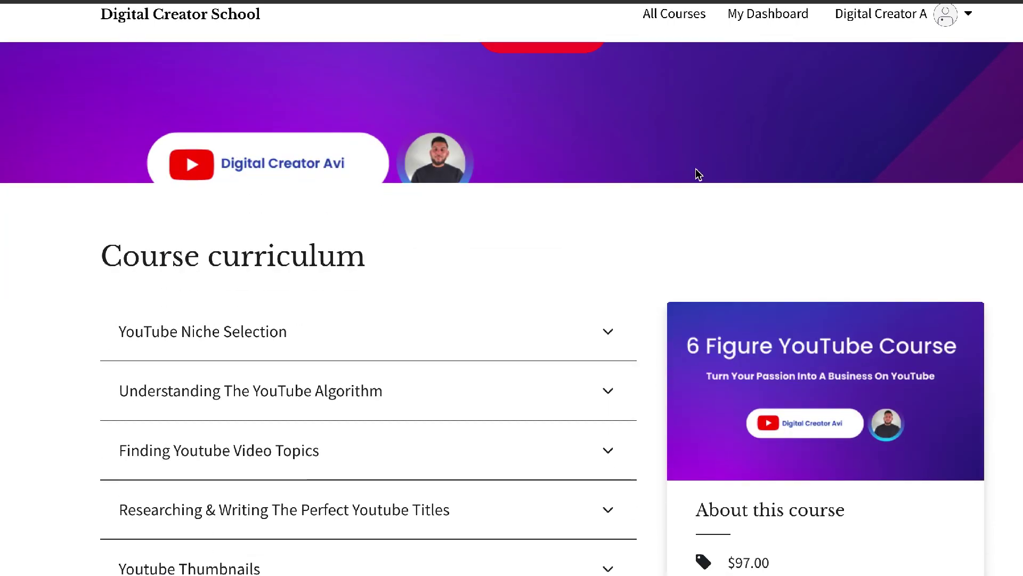
{"action": "left_click", "coordinate": [606, 266]}
{"action": "scroll", "coordinate": [608, 272], "scroll_direction": "down", "scroll_amount": 3}
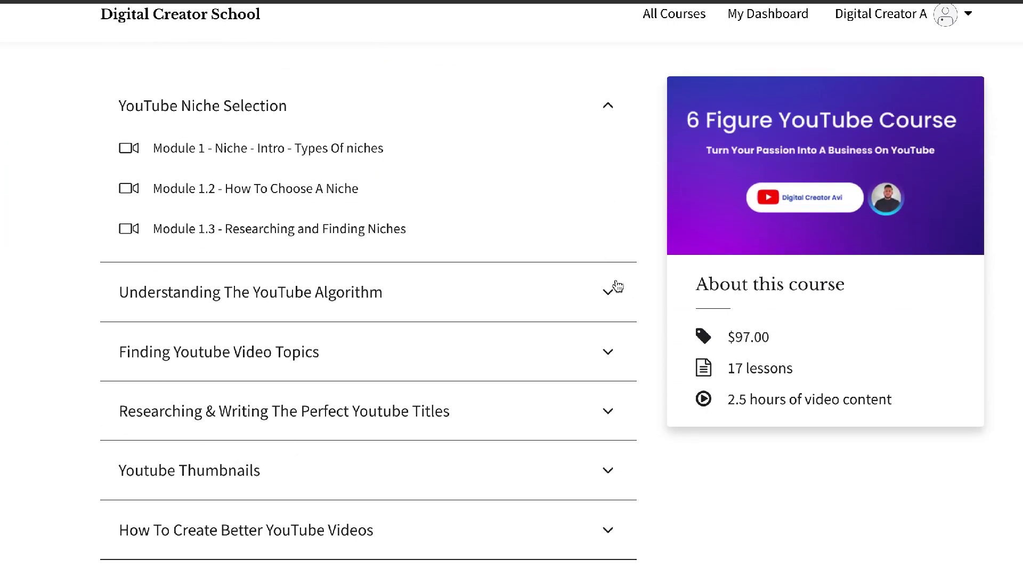
{"action": "left_click", "coordinate": [612, 288]}
{"action": "scroll", "coordinate": [617, 297], "scroll_direction": "down", "scroll_amount": 2}
{"action": "left_click", "coordinate": [617, 319]}
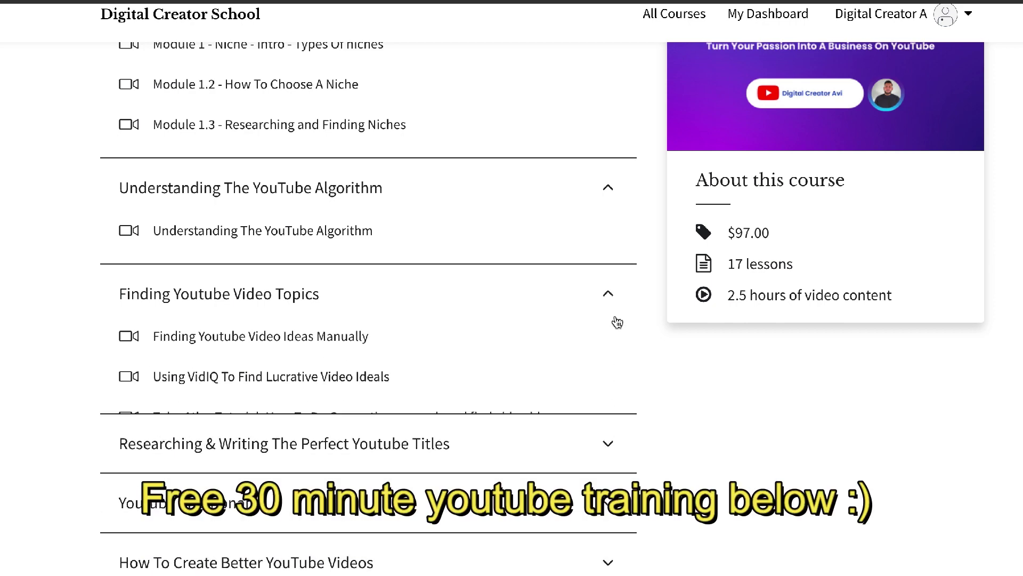
{"action": "scroll", "coordinate": [608, 369], "scroll_direction": "down", "scroll_amount": 2}
- Expand further modules including Thumbnails and Better YouTube Videos, then read down to the FAQ
{"action": "left_click", "coordinate": [607, 370]}
{"action": "scroll", "coordinate": [611, 372], "scroll_direction": "down", "scroll_amount": 1}
{"action": "scroll", "coordinate": [612, 372], "scroll_direction": "down", "scroll_amount": 2}
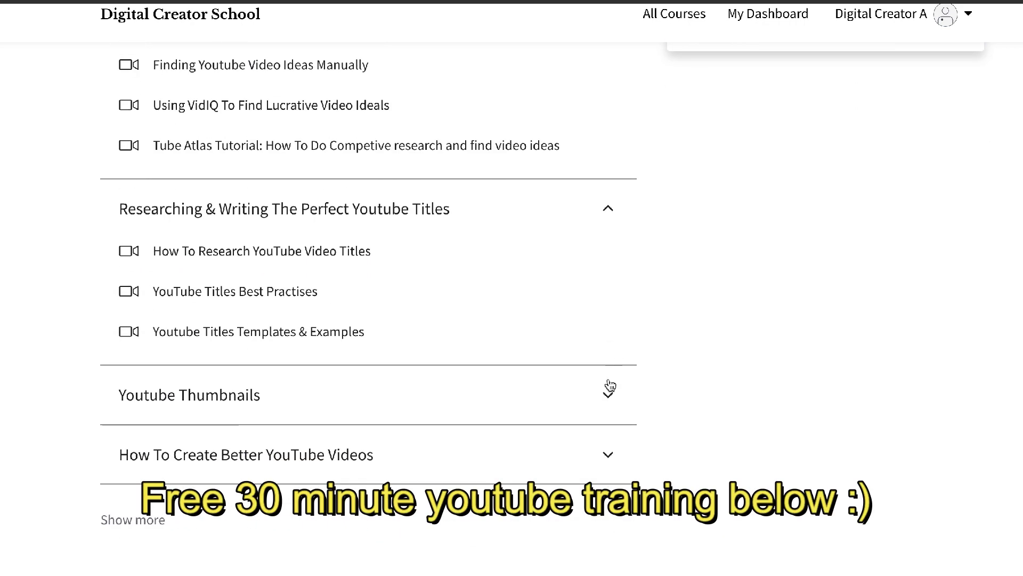
{"action": "left_click", "coordinate": [608, 389]}
{"action": "scroll", "coordinate": [605, 400], "scroll_direction": "down", "scroll_amount": 3}
{"action": "left_click", "coordinate": [605, 408]}
{"action": "scroll", "coordinate": [606, 407], "scroll_direction": "down", "scroll_amount": 2}
{"action": "scroll", "coordinate": [605, 404], "scroll_direction": "down", "scroll_amount": 8}
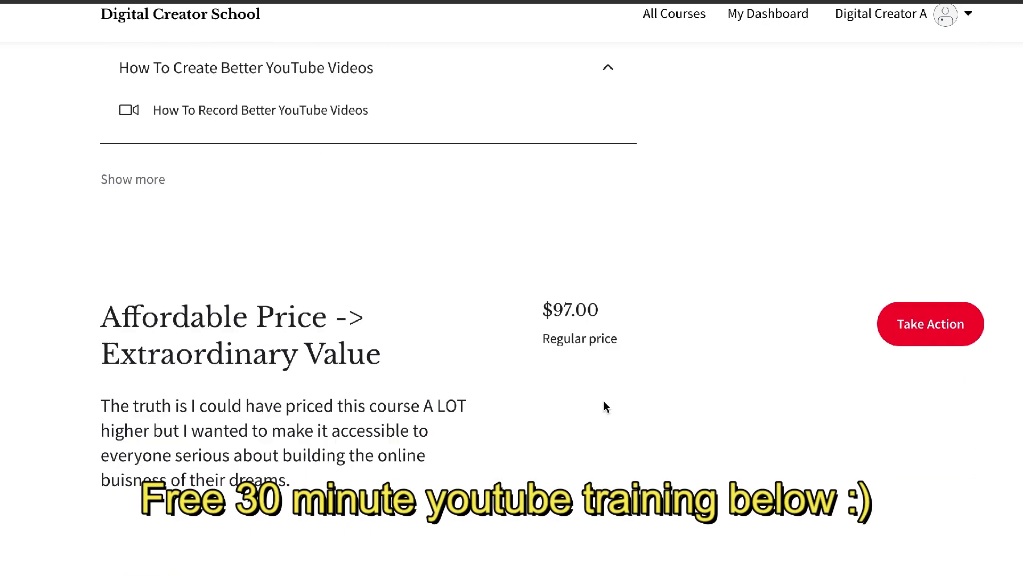
{"action": "scroll", "coordinate": [605, 403], "scroll_direction": "down", "scroll_amount": 15}
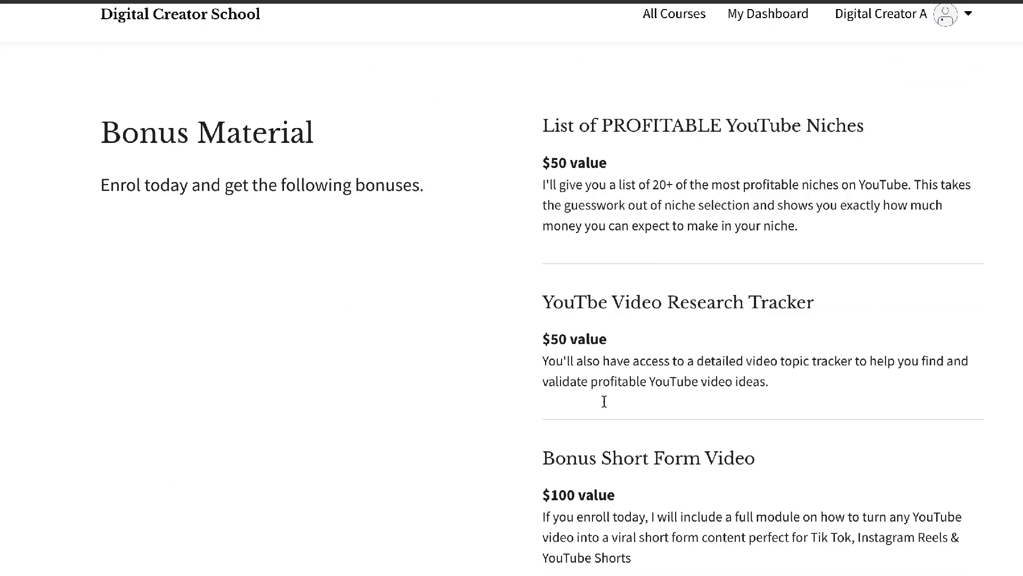
{"action": "scroll", "coordinate": [605, 406], "scroll_direction": "down", "scroll_amount": 10}
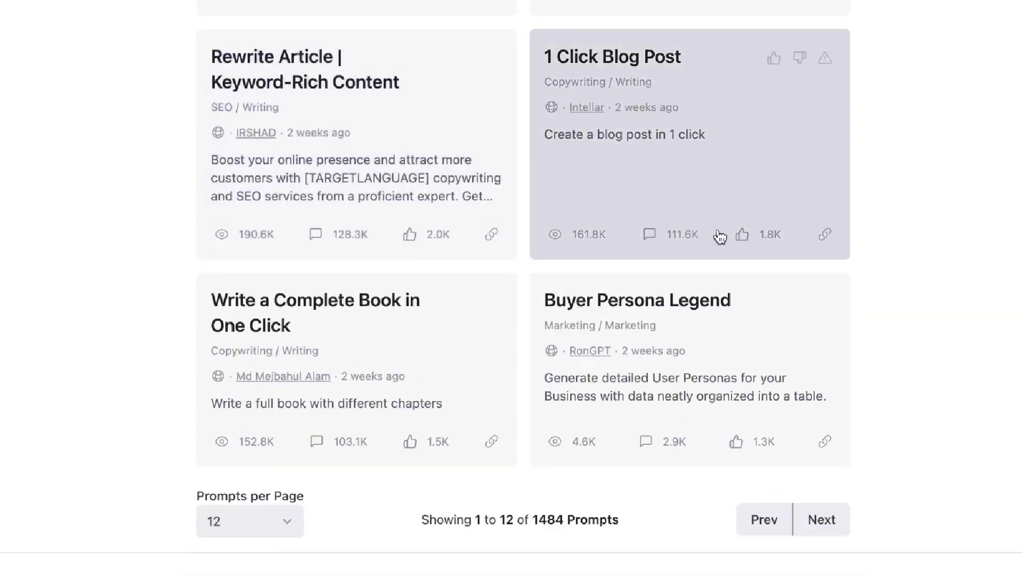
- Scroll up and down through the AIPRM public prompt template cards
{"action": "scroll", "coordinate": [716, 236], "scroll_direction": "up", "scroll_amount": 9}
{"action": "scroll", "coordinate": [720, 236], "scroll_direction": "up", "scroll_amount": 5}
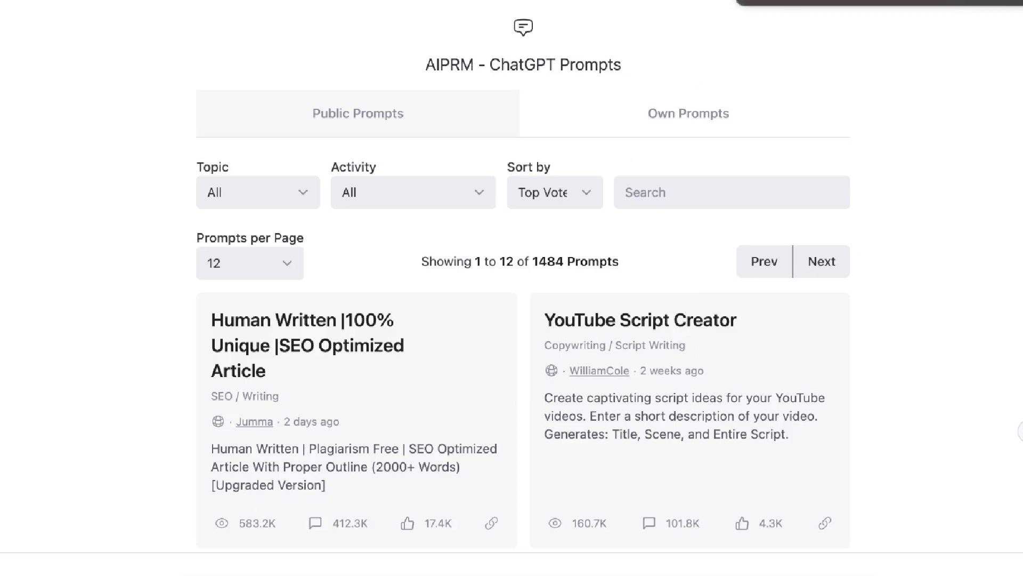
{"action": "scroll", "coordinate": [890, 297], "scroll_direction": "down", "scroll_amount": 1}
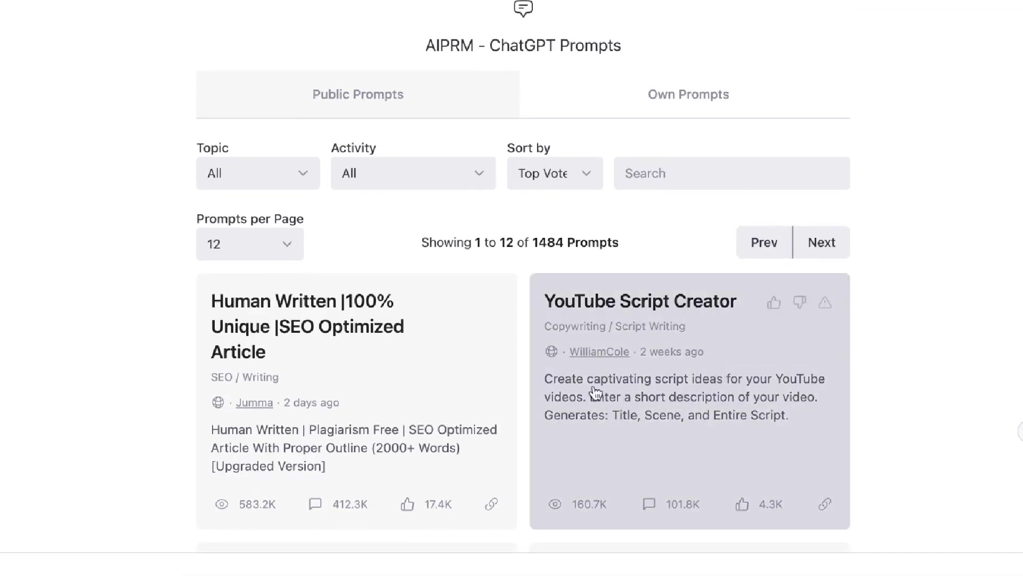
{"action": "scroll", "coordinate": [595, 393], "scroll_direction": "down", "scroll_amount": 5}
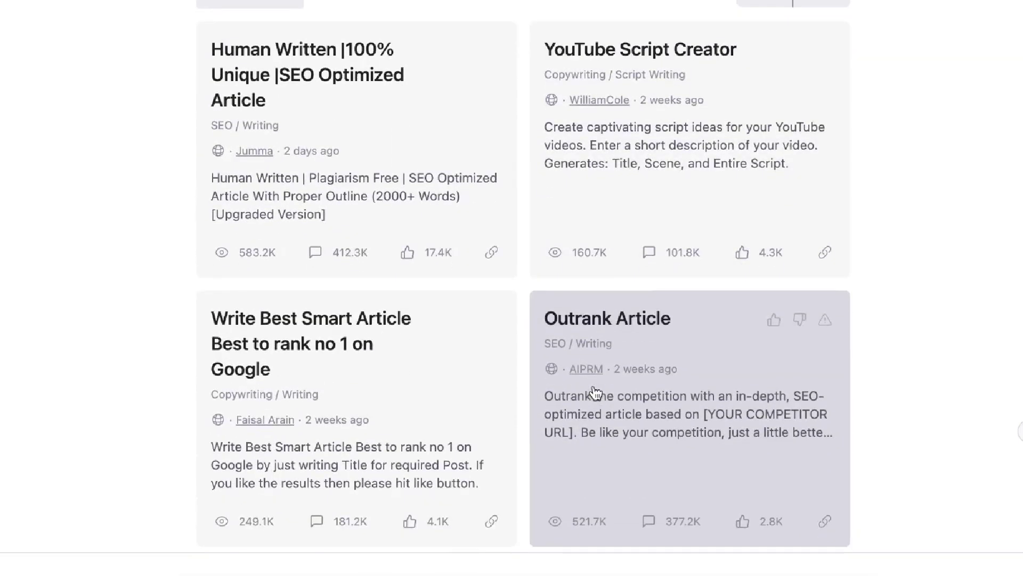
{"action": "scroll", "coordinate": [549, 368], "scroll_direction": "down", "scroll_amount": 5}
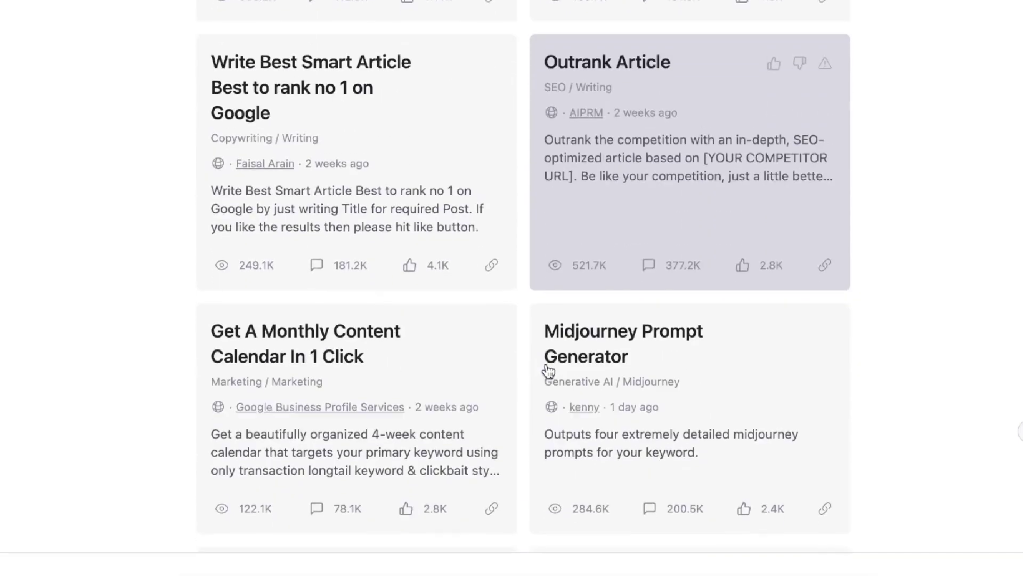
{"action": "scroll", "coordinate": [549, 368], "scroll_direction": "down", "scroll_amount": 2}
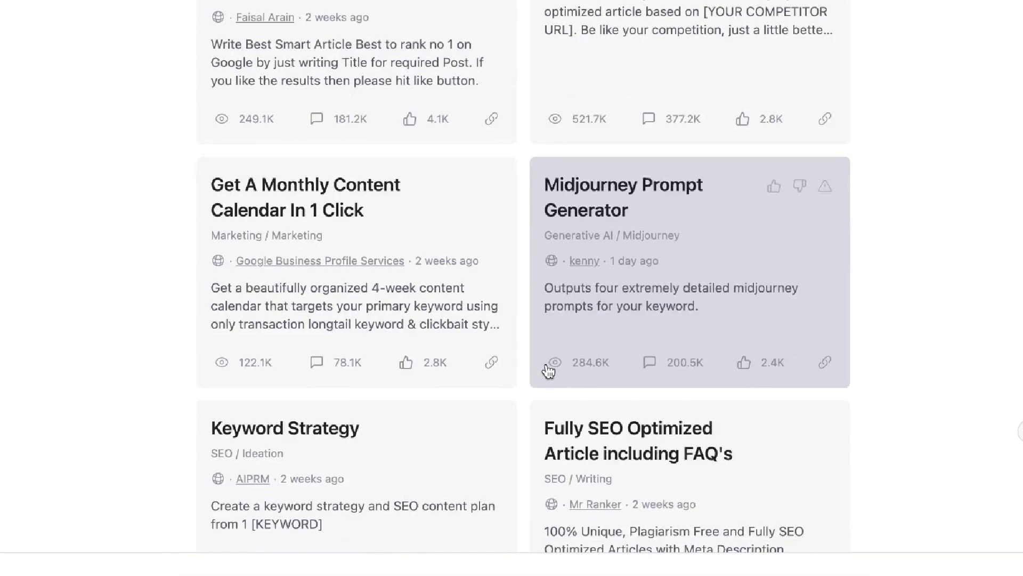
{"action": "scroll", "coordinate": [549, 369], "scroll_direction": "up", "scroll_amount": 7}
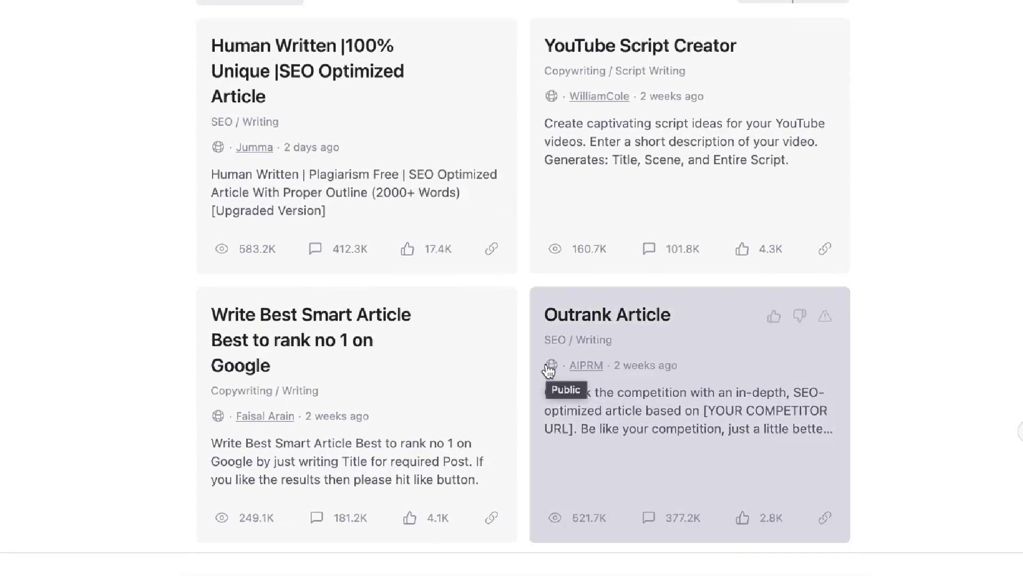
{"action": "scroll", "coordinate": [549, 368], "scroll_direction": "up", "scroll_amount": 4}
- Run the YouTube Script Creator template on 'how to travel to Japan for less than $1000' and read the script
{"action": "left_click", "coordinate": [623, 321]}
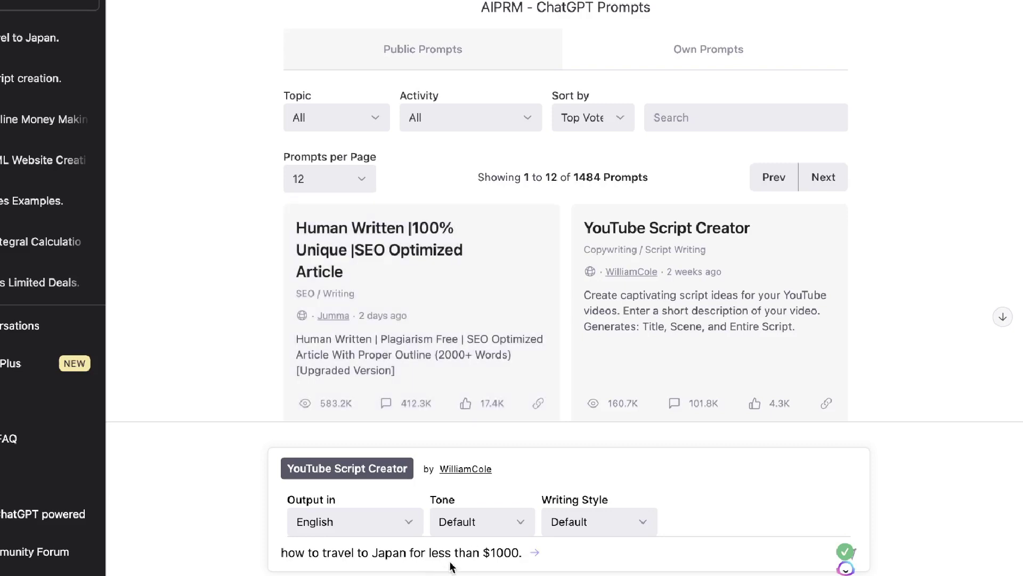
{"action": "key", "text": "Return"}
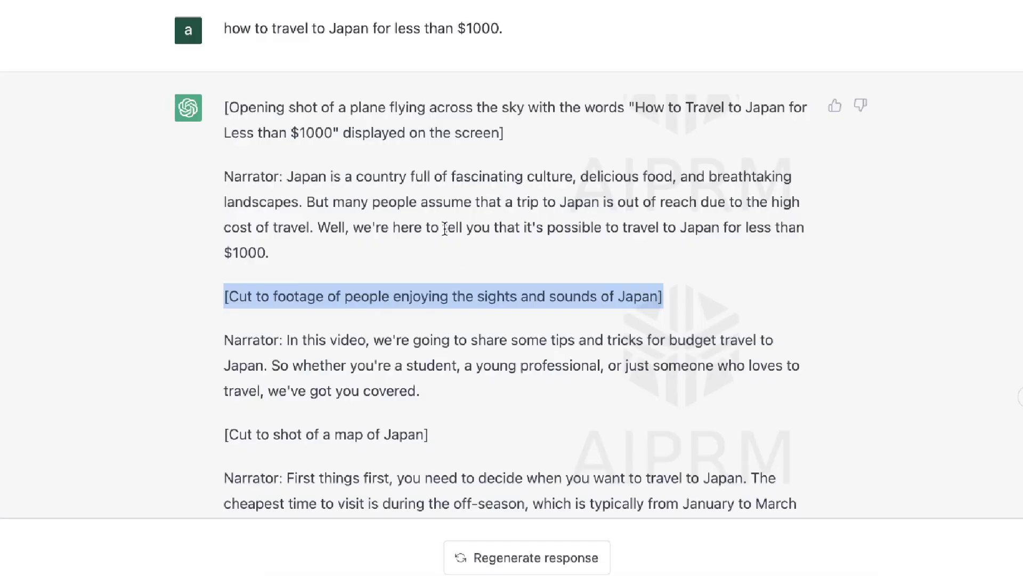
{"action": "scroll", "coordinate": [373, 269], "scroll_direction": "down", "scroll_amount": 2}
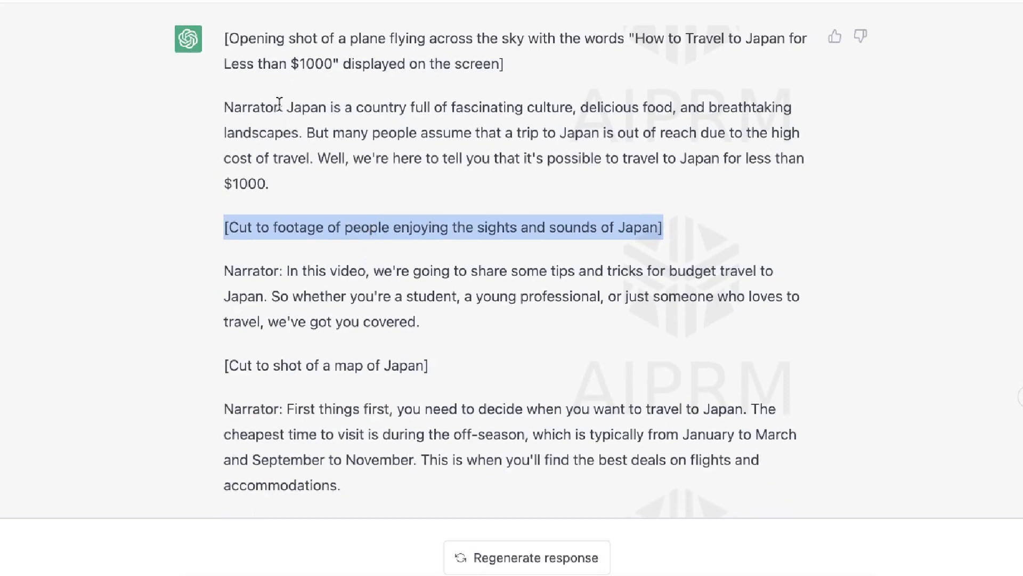
{"action": "left_click_drag", "start_coordinate": [280, 107], "coordinate": [204, 107]}
{"action": "scroll", "coordinate": [308, 231], "scroll_direction": "down", "scroll_amount": 1}
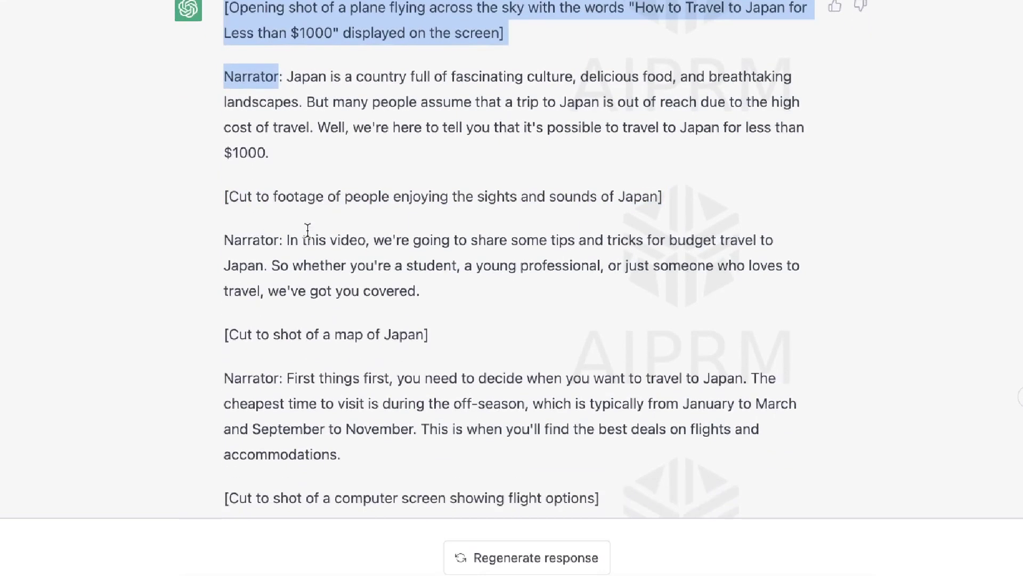
{"action": "scroll", "coordinate": [401, 269], "scroll_direction": "down", "scroll_amount": 3}
{"action": "scroll", "coordinate": [400, 273], "scroll_direction": "down", "scroll_amount": 1}
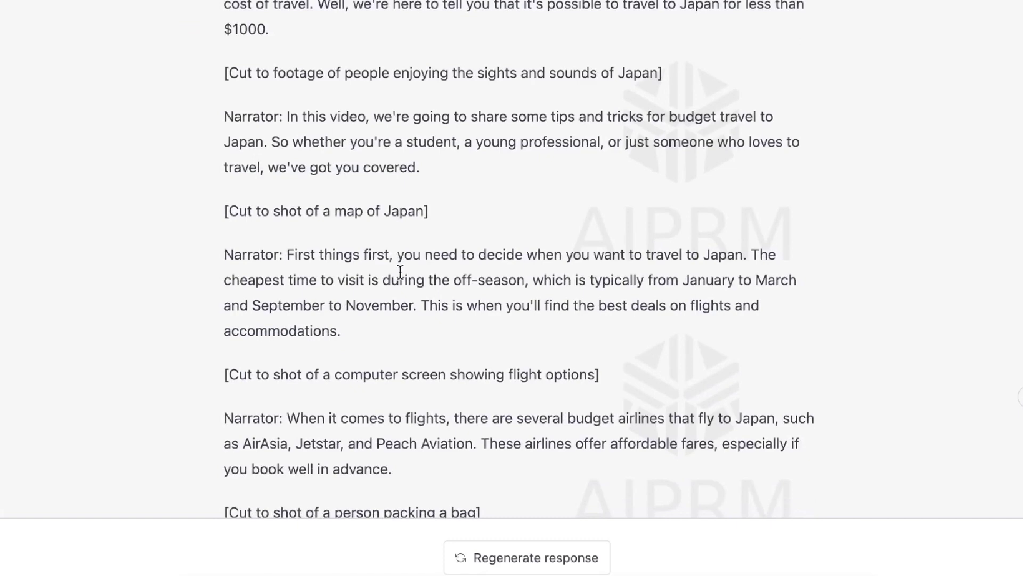
{"action": "scroll", "coordinate": [400, 272], "scroll_direction": "down", "scroll_amount": 1}
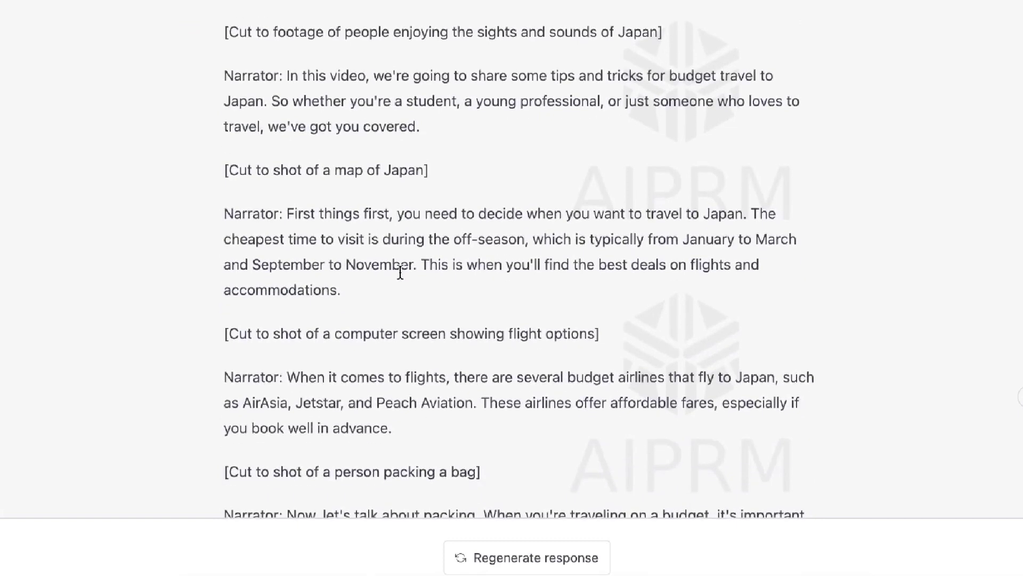
{"action": "scroll", "coordinate": [401, 272], "scroll_direction": "down", "scroll_amount": 1}
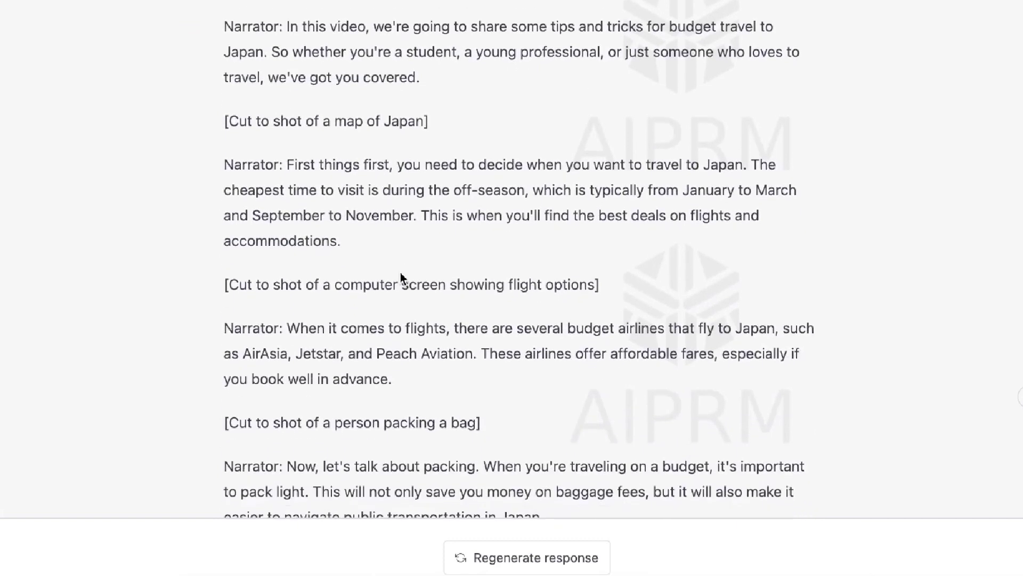
{"action": "scroll", "coordinate": [401, 273], "scroll_direction": "up", "scroll_amount": 2}
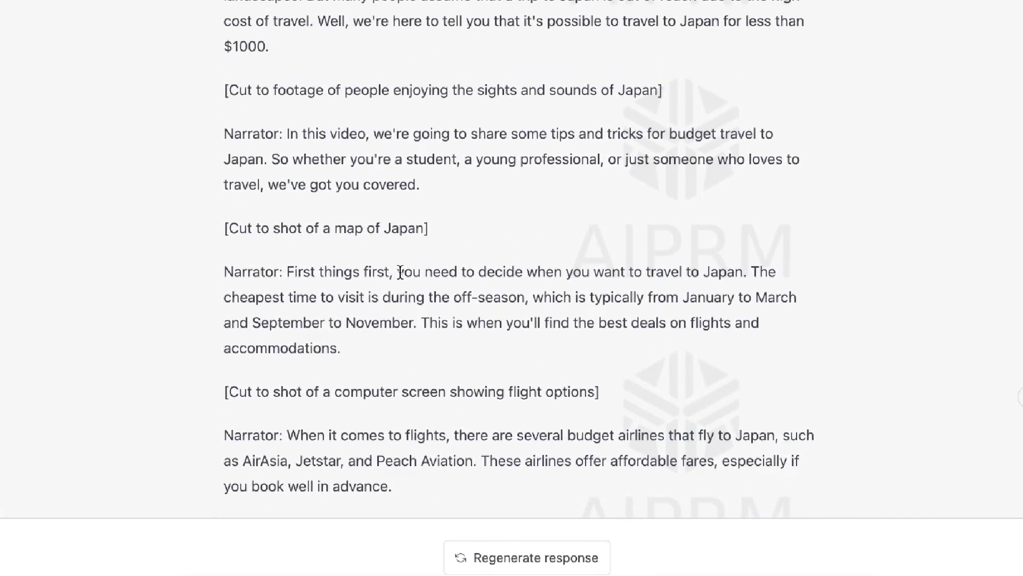
{"action": "scroll", "coordinate": [400, 271], "scroll_direction": "up", "scroll_amount": 1}
{"action": "scroll", "coordinate": [388, 123], "scroll_direction": "up", "scroll_amount": 1}
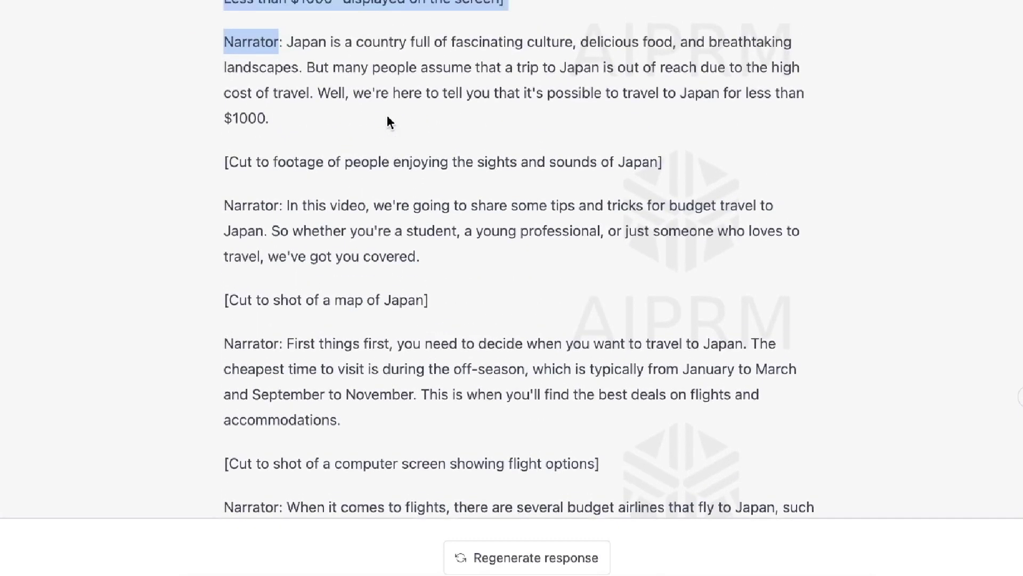
{"action": "scroll", "coordinate": [388, 119], "scroll_direction": "up", "scroll_amount": 3}
{"action": "left_click_drag", "start_coordinate": [294, 176], "coordinate": [438, 231]}
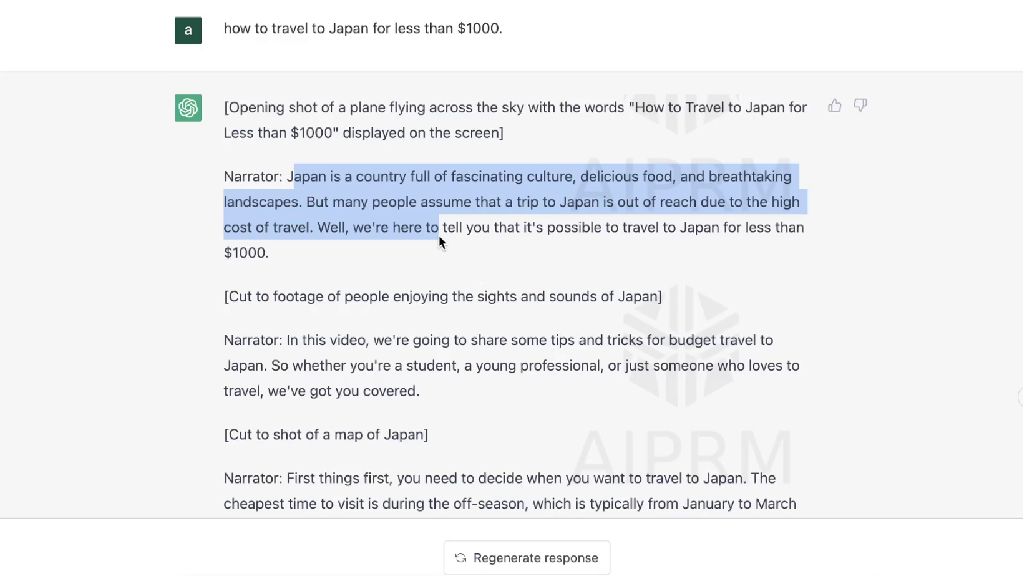
{"action": "scroll", "coordinate": [440, 241], "scroll_direction": "down", "scroll_amount": 4}
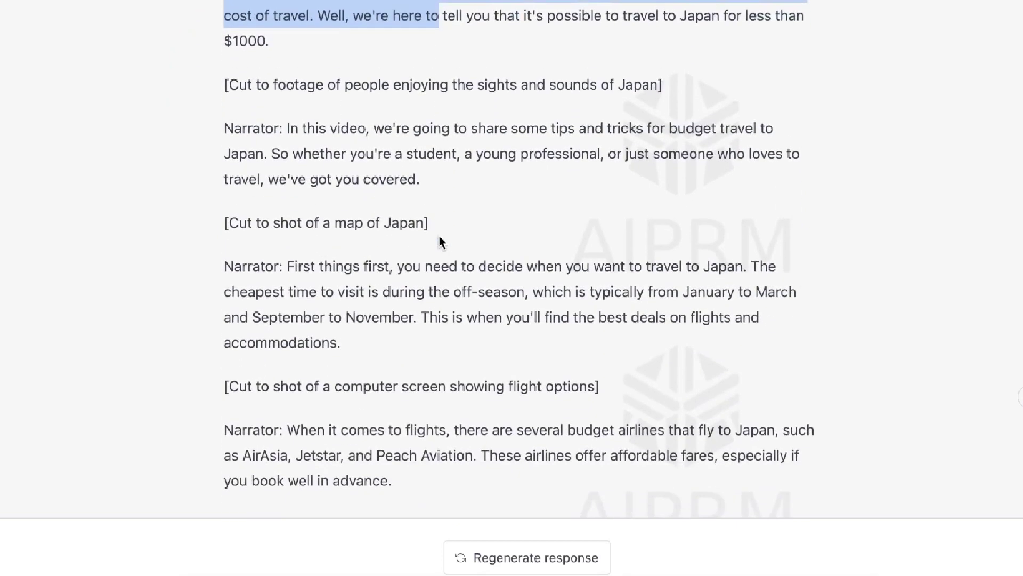
{"action": "scroll", "coordinate": [440, 241], "scroll_direction": "down", "scroll_amount": 3}
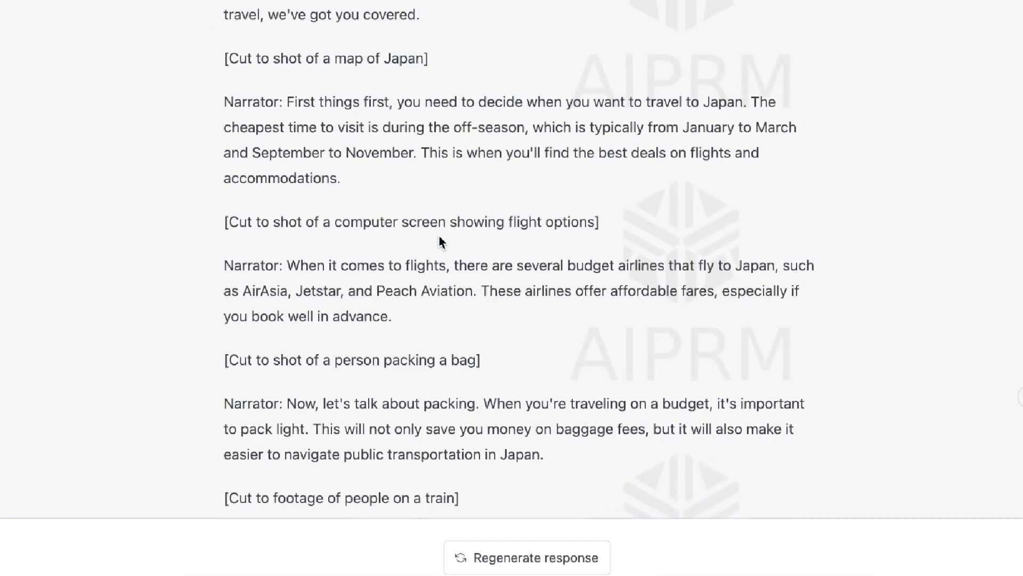
{"action": "scroll", "coordinate": [440, 241], "scroll_direction": "down", "scroll_amount": 1}
{"action": "scroll", "coordinate": [440, 241], "scroll_direction": "down", "scroll_amount": 2}
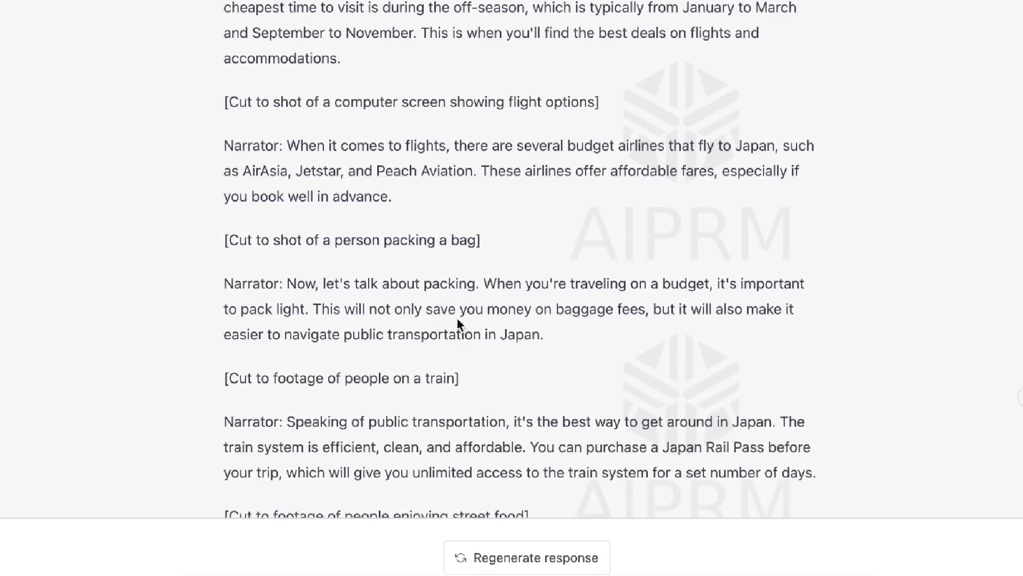
{"action": "scroll", "coordinate": [458, 323], "scroll_direction": "down", "scroll_amount": 5}
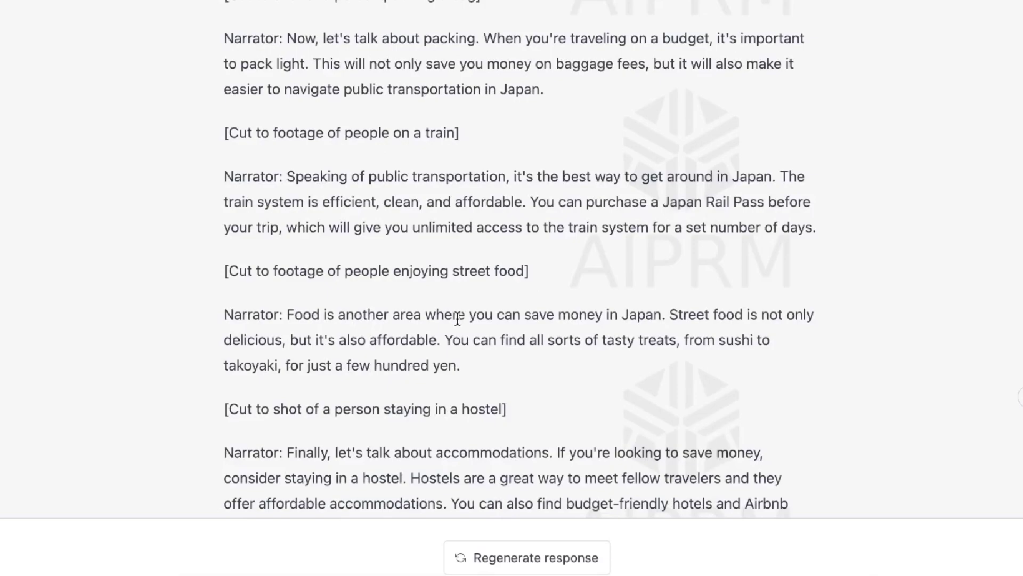
{"action": "scroll", "coordinate": [458, 320], "scroll_direction": "down", "scroll_amount": 5}
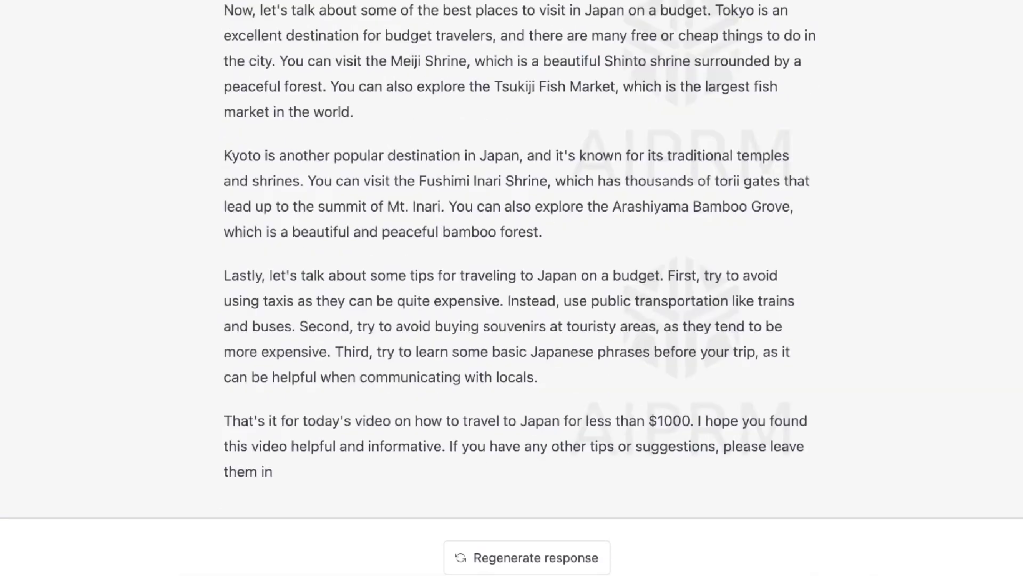
{"action": "scroll", "coordinate": [427, 266], "scroll_direction": "up", "scroll_amount": 12}
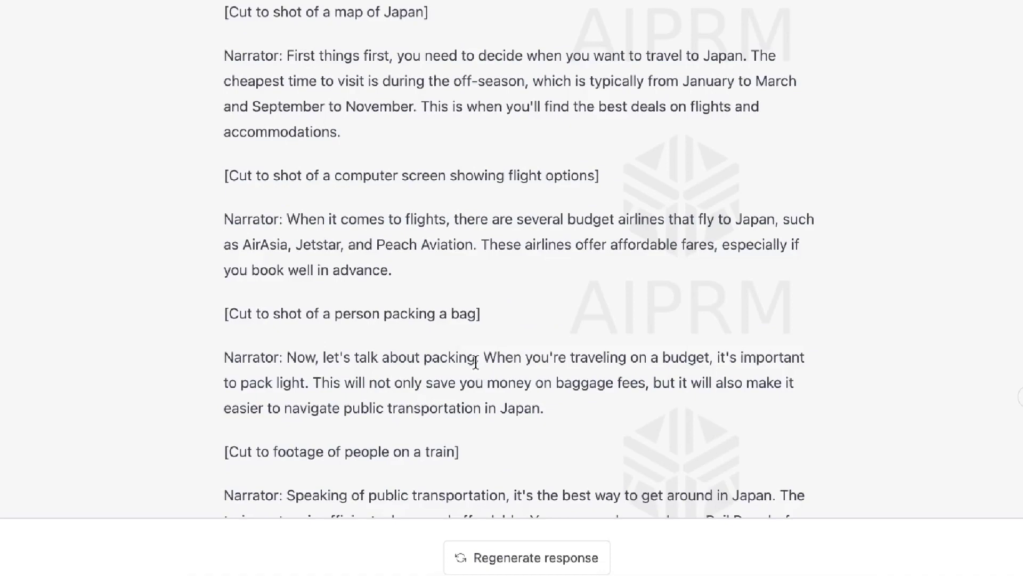
{"action": "scroll", "coordinate": [476, 362], "scroll_direction": "down", "scroll_amount": 13}
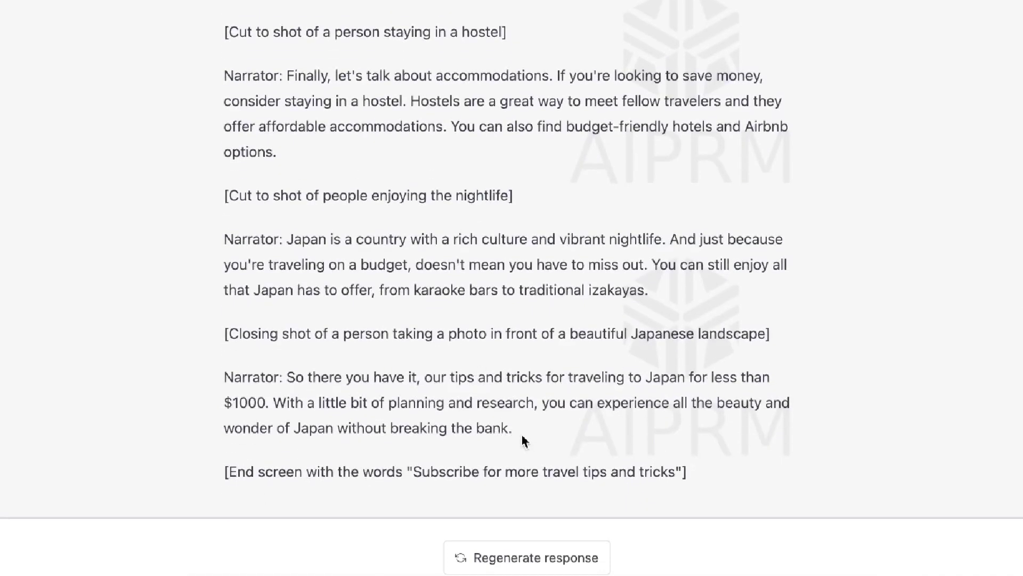
- Count the generated script's words with Word Counter Plus (507), then scroll back through it
{"action": "left_click_drag", "start_coordinate": [523, 434], "coordinate": [224, 154]}
{"action": "key", "text": "super+shift+w"}
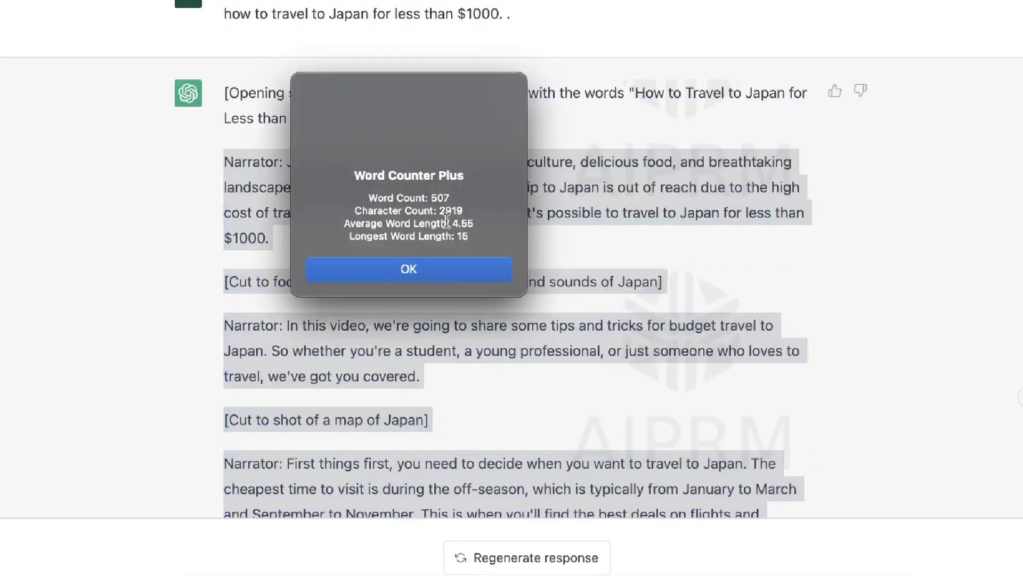
{"action": "left_click", "coordinate": [437, 273]}
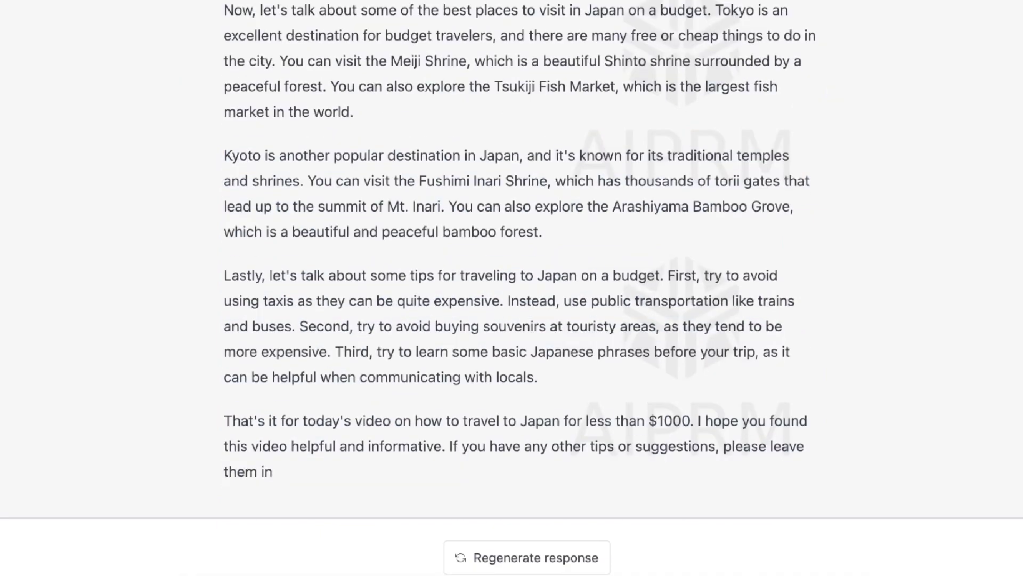
{"action": "scroll", "coordinate": [349, 207], "scroll_direction": "up", "scroll_amount": 9}
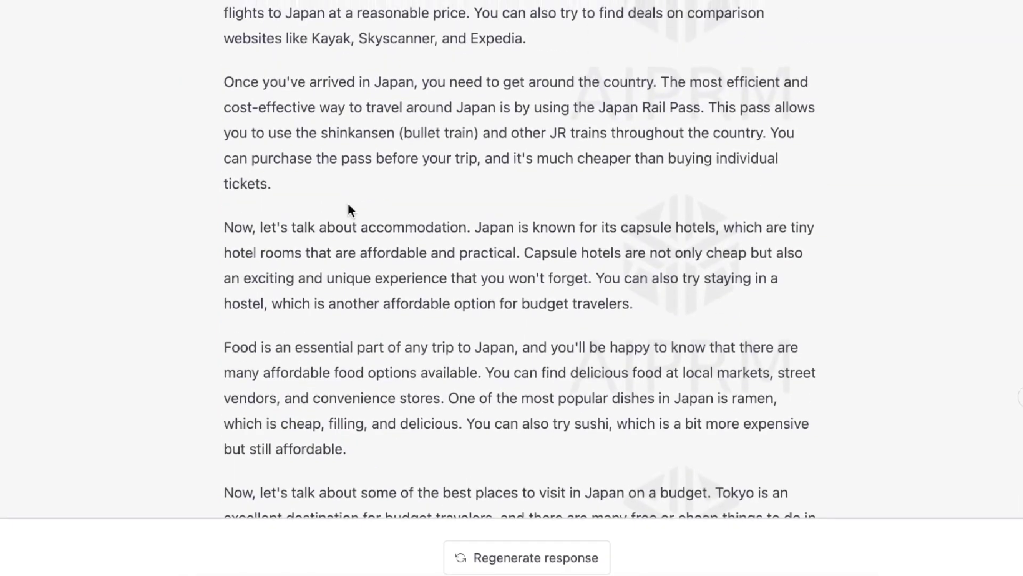
{"action": "scroll", "coordinate": [349, 209], "scroll_direction": "up", "scroll_amount": 8}
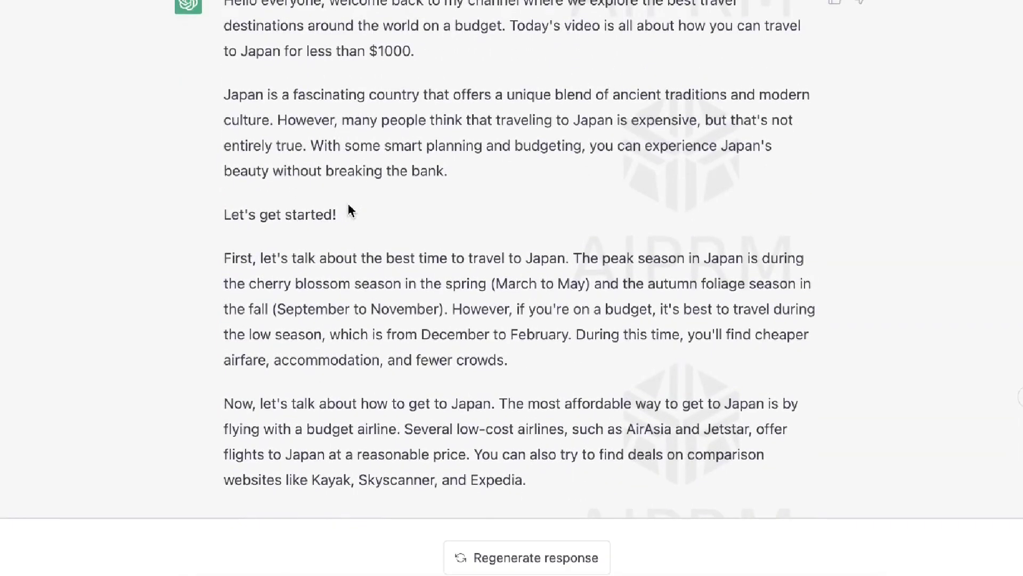
{"action": "scroll", "coordinate": [350, 210], "scroll_direction": "up", "scroll_amount": 4}
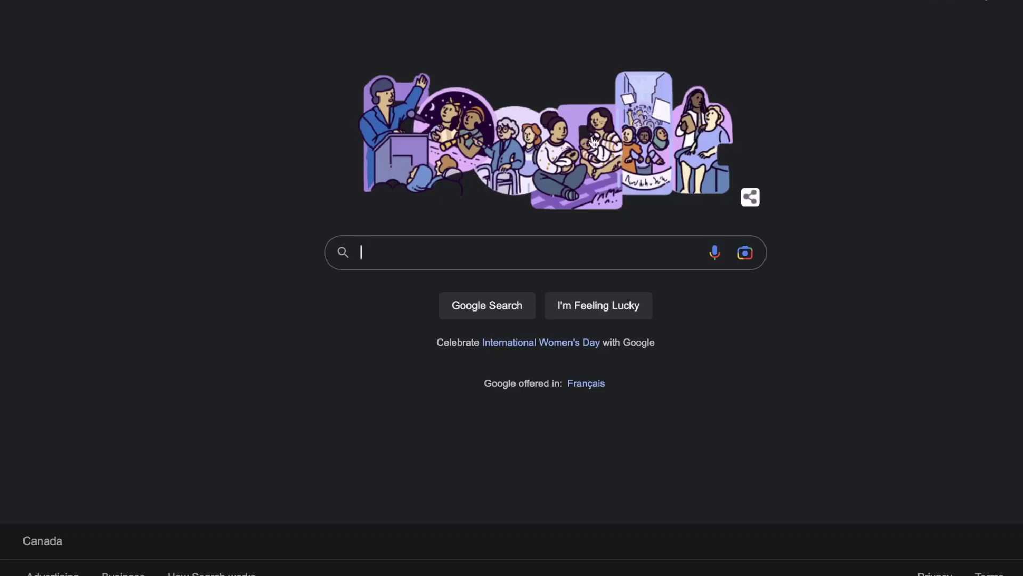
- Search Google for how to travel to Japan for less than $1000 and scan the results
{"action": "type", "text": "how to travel to Japan for less than $1000."}
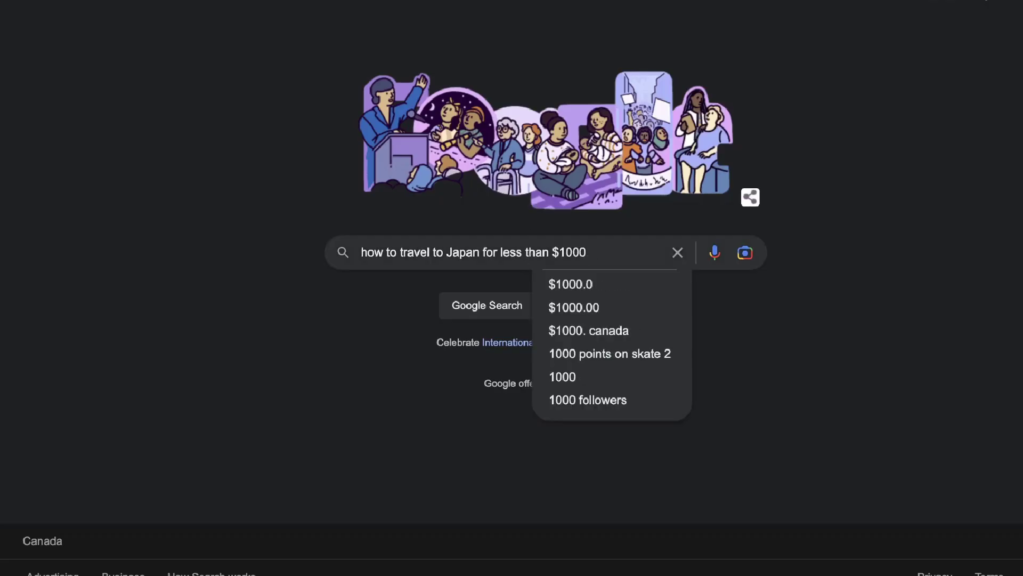
{"action": "key", "text": "Return"}
{"action": "scroll", "coordinate": [490, 260], "scroll_direction": "down", "scroll_amount": 7}
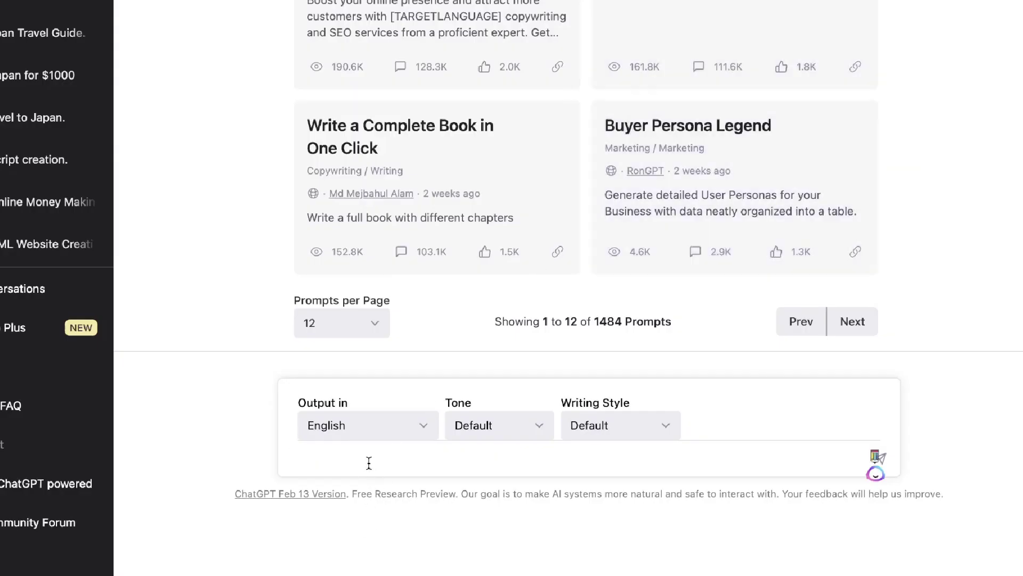
- Send a prompt asking for a video script from the Lonely Planet japan-on-a-budget post URL
{"action": "type", "text": "using the following url, turn the blog post into an engaging and intersting youtube video script https://www.lonelyplanet.com/articles/japan-on-a-budget"}
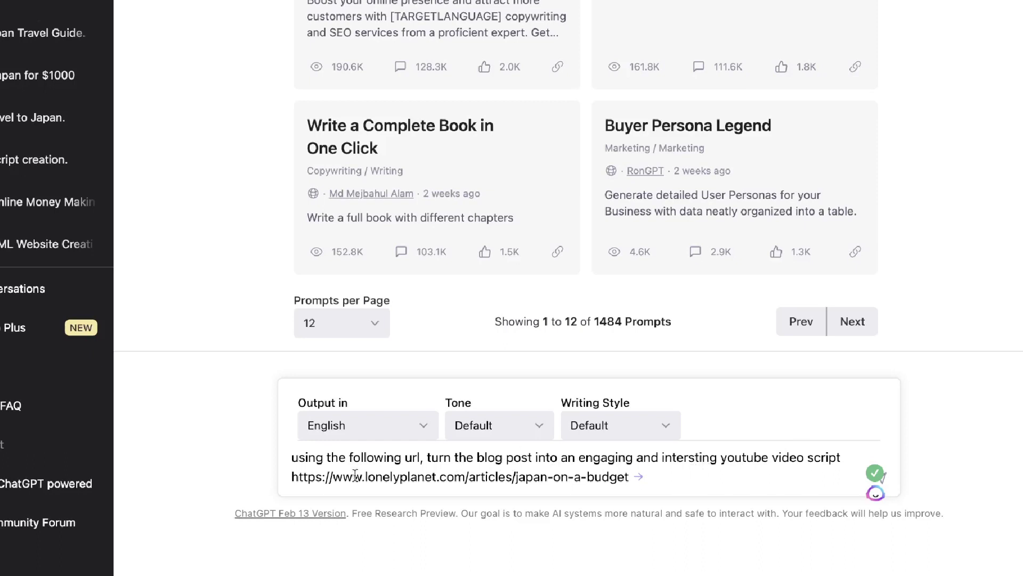
{"action": "key", "text": "Return"}
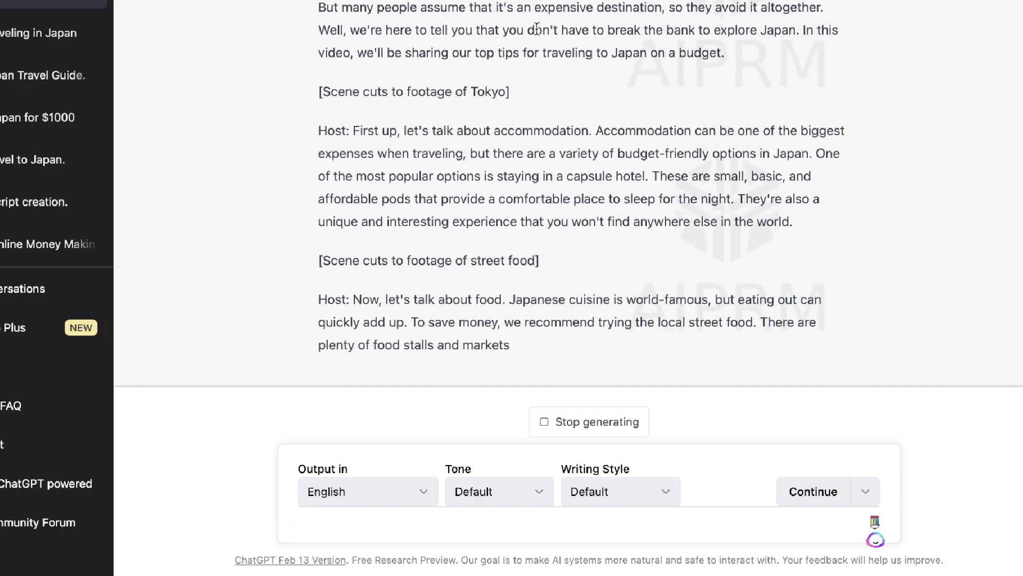
- Word-count the new Japan budget script with Word Counter Plus and clear the selection
{"action": "left_click_drag", "start_coordinate": [746, 373], "coordinate": [307, 61]}
{"action": "scroll", "coordinate": [542, 200], "scroll_direction": "up", "scroll_amount": 10}
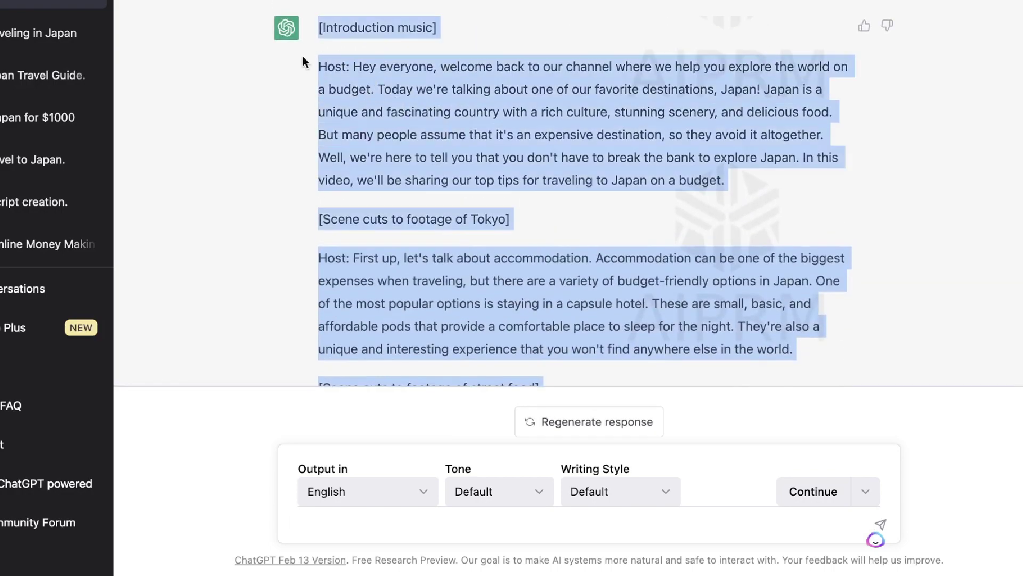
{"action": "right_click", "coordinate": [392, 89]}
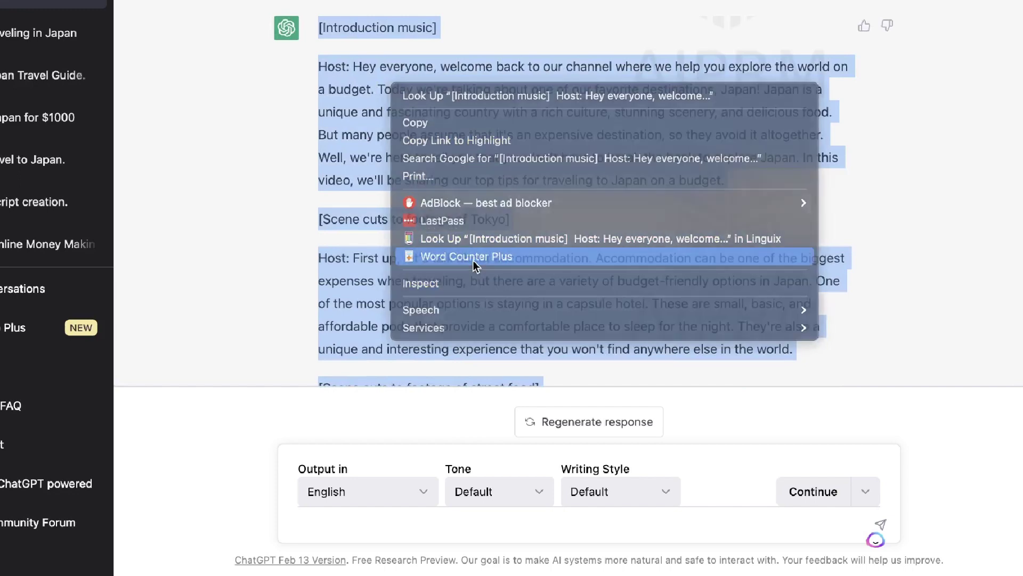
{"action": "left_click", "coordinate": [472, 259]}
{"action": "left_click", "coordinate": [516, 155]}
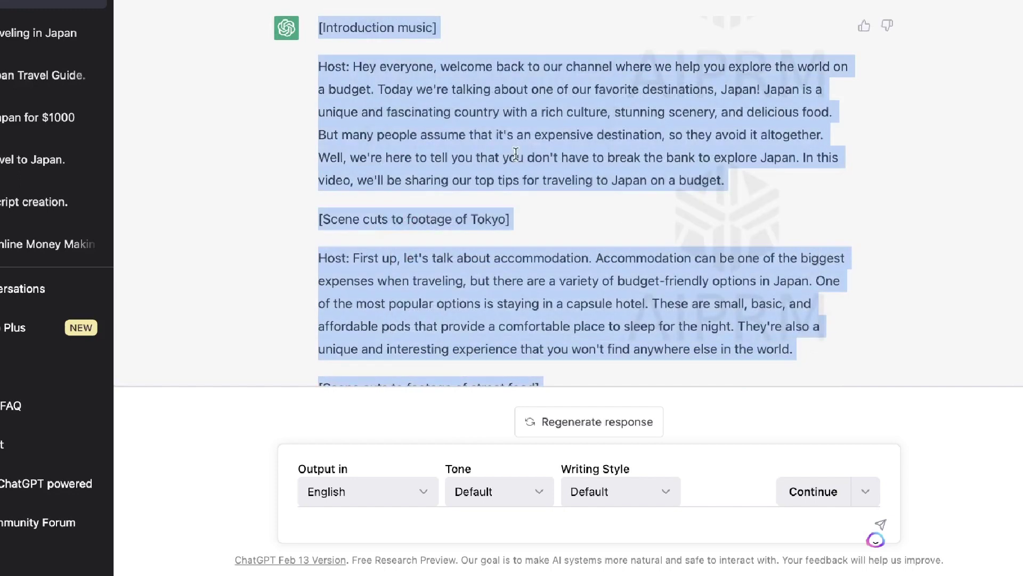
{"action": "scroll", "coordinate": [516, 155], "scroll_direction": "up", "scroll_amount": 1}
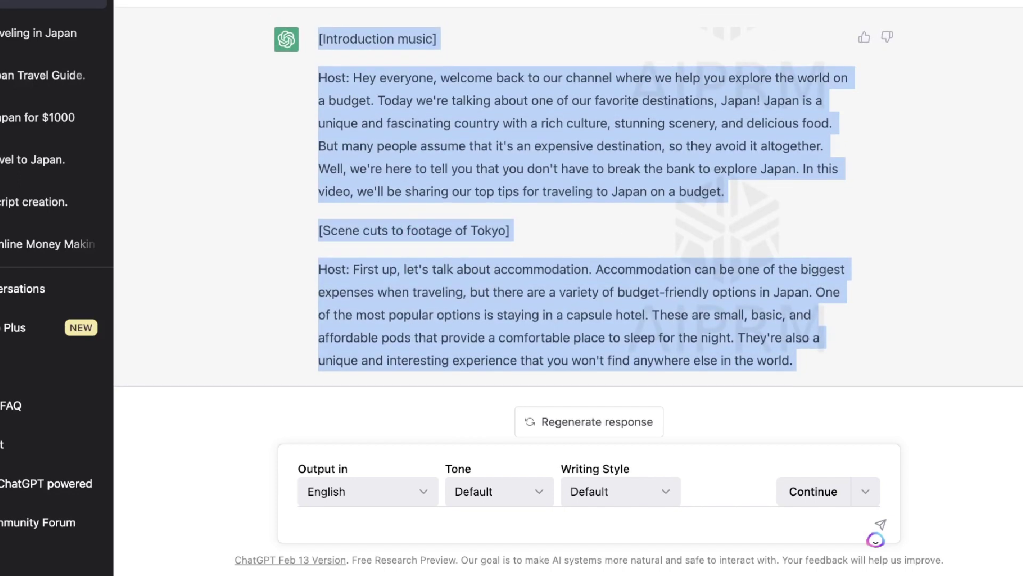
{"action": "left_click", "coordinate": [516, 155]}
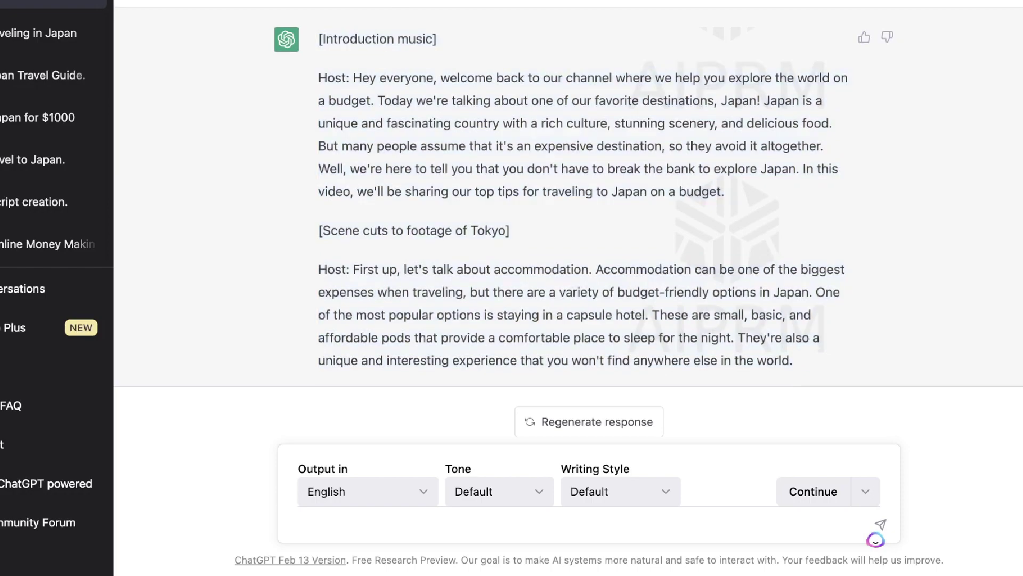
- Read to the script's Rail Pass ending and place the caret in the prompt box
{"action": "scroll", "coordinate": [368, 345], "scroll_direction": "down", "scroll_amount": 5}
{"action": "left_click", "coordinate": [360, 528]}
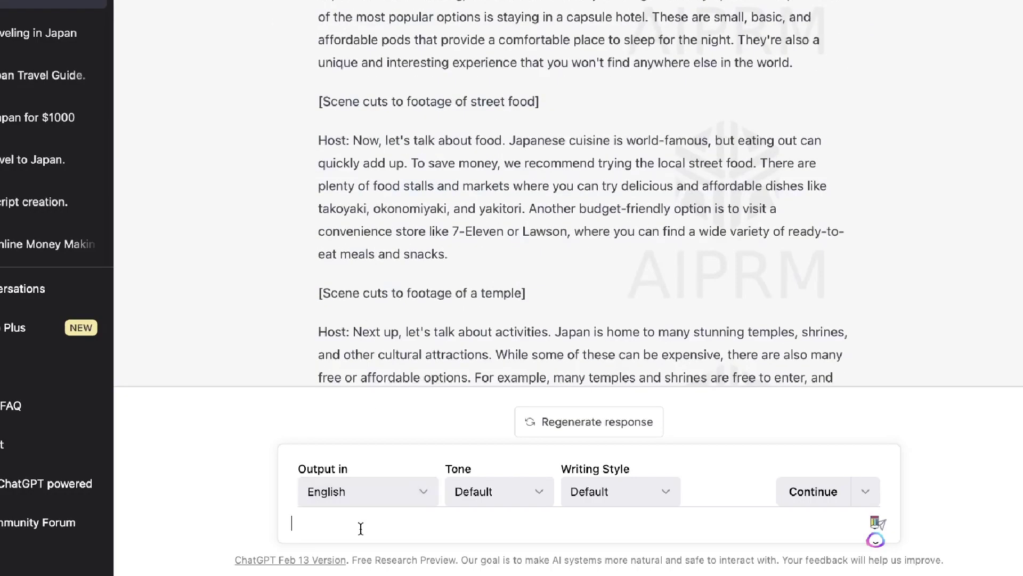
{"action": "scroll", "coordinate": [428, 262], "scroll_direction": "down", "scroll_amount": 8}
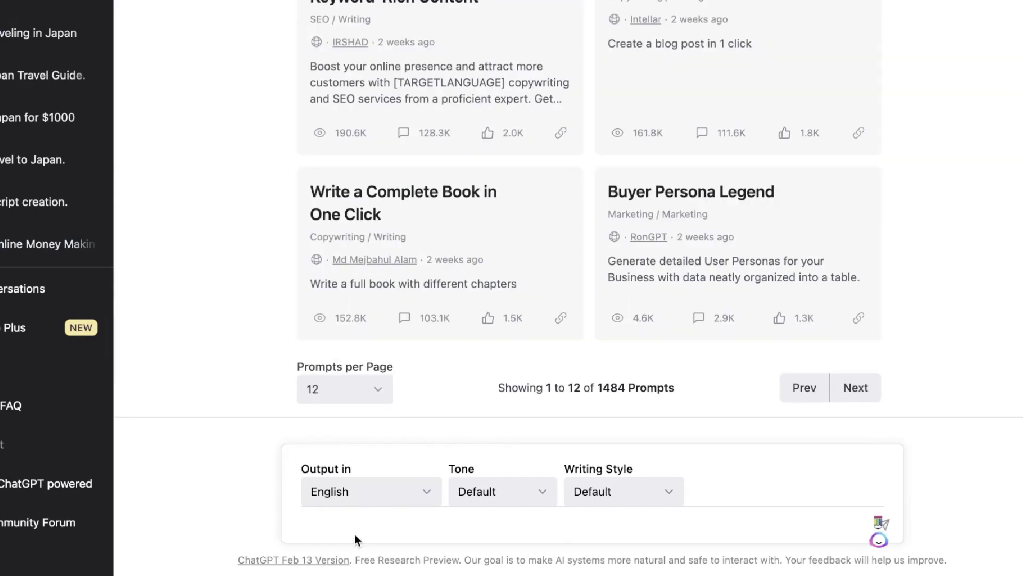
- Paste the expert-youtuber prompt, remove 'less than $1000' and 'and', add a comma, and send it
{"action": "type", "text": "You are now an expert youtuber and you create engaging and captivating content around the best places to travel on a budget. Your latest youtube video is about how to travel to Japan for less than $1000. With this information create the most enagaging and interesting 1000 word youtube script and include only factual information."}
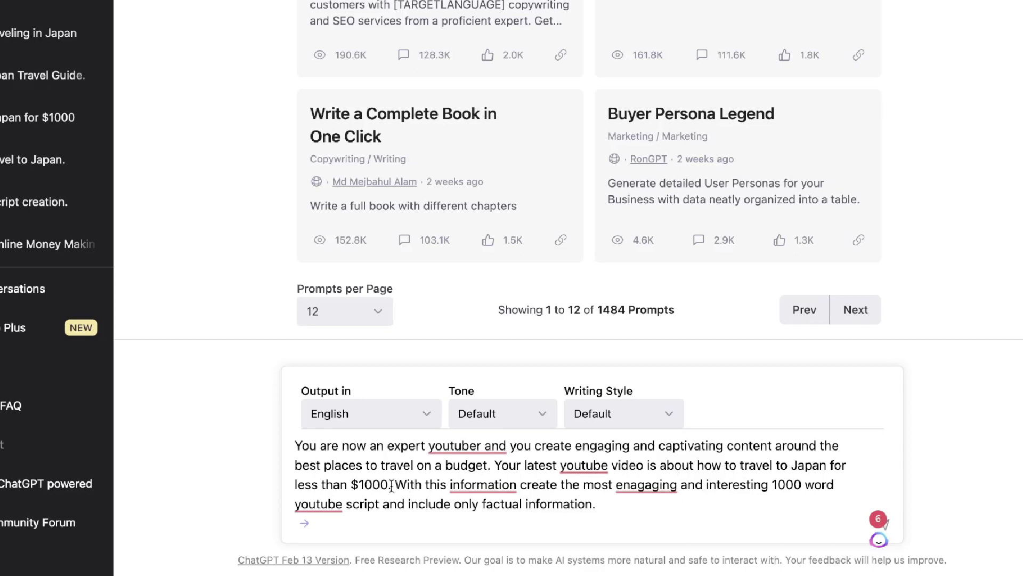
{"action": "left_click_drag", "start_coordinate": [391, 486], "coordinate": [292, 486]}
{"action": "key", "text": "BackSpace"}
{"action": "key", "text": "BackSpace"}
{"action": "key", "text": "BackSpace"}
{"action": "key", "text": "BackSpace"}
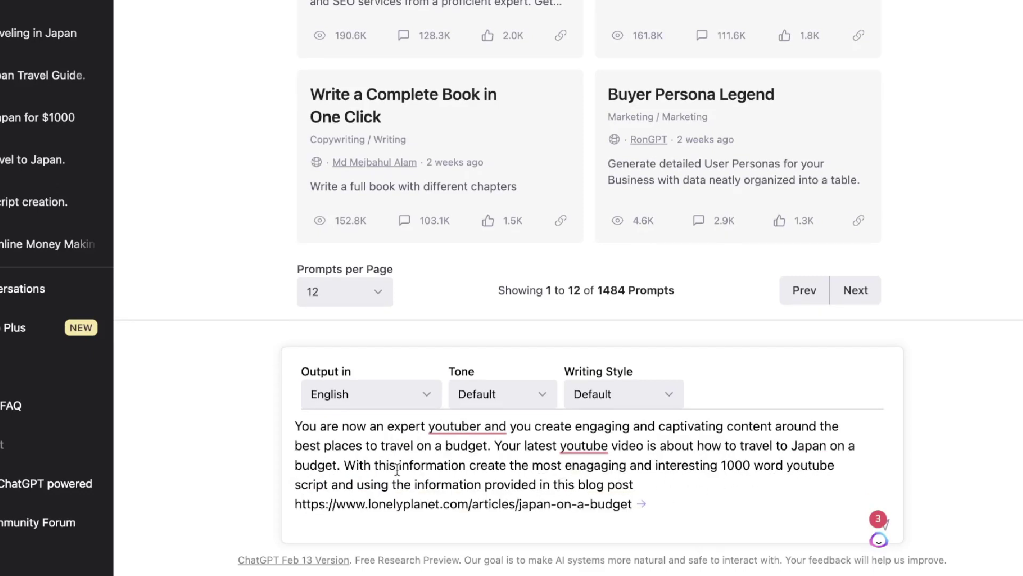
{"action": "left_click", "coordinate": [354, 486]}
{"action": "key", "text": "BackSpace"}
{"action": "key", "text": "BackSpace"}
{"action": "key", "text": "BackSpace"}
{"action": "key", "text": "BackSpace"}
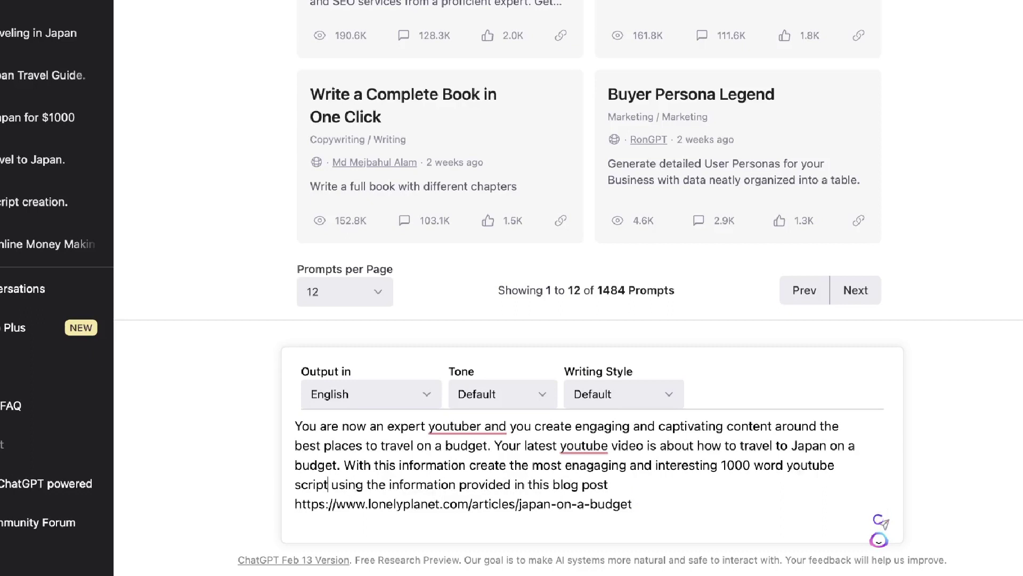
{"action": "type", "text": ","}
{"action": "left_click", "coordinate": [647, 503]}
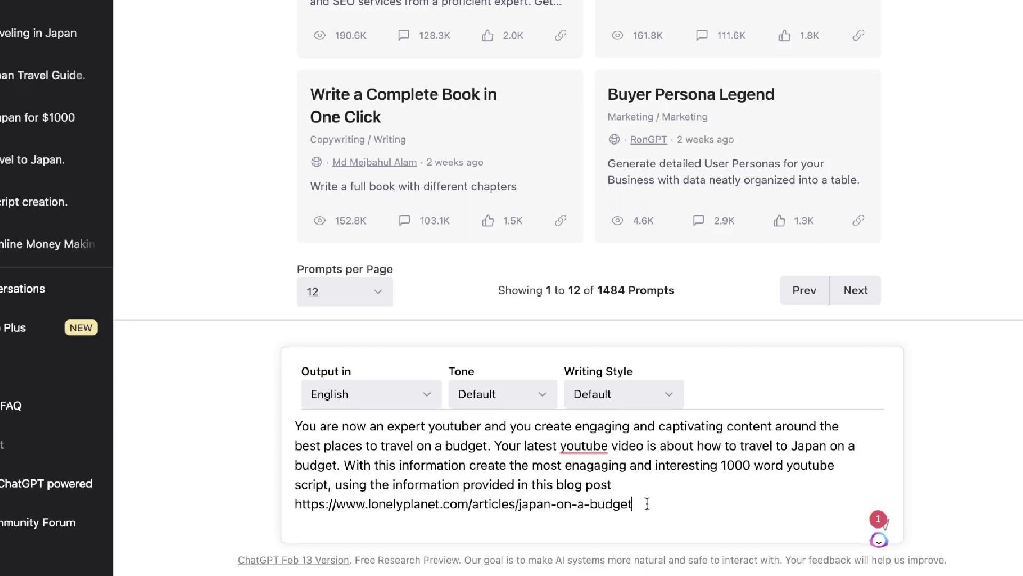
{"action": "key", "text": "Return"}
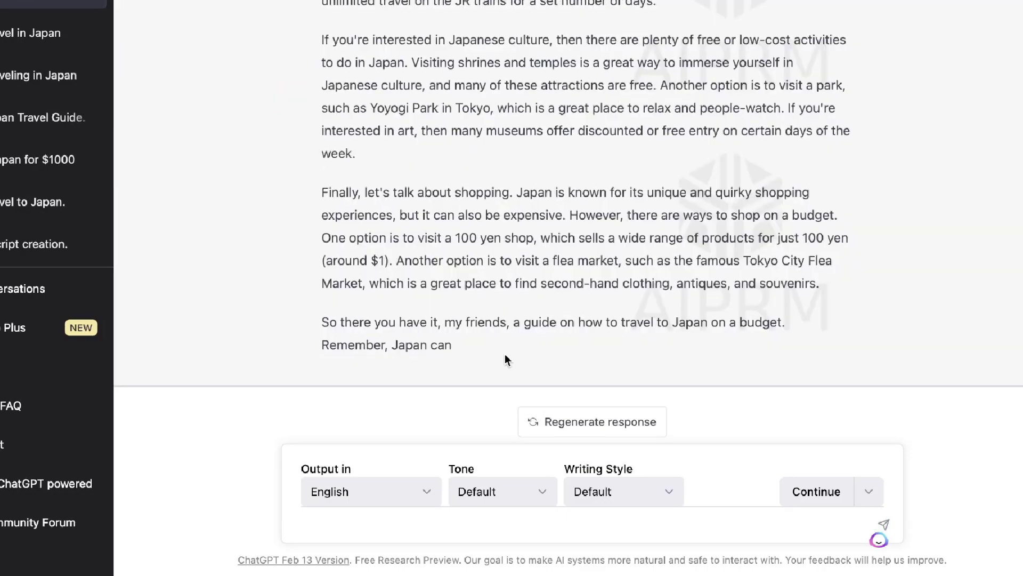
- Count the words of the generated script with Word Counter Plus (617 words)
{"action": "left_click_drag", "start_coordinate": [505, 354], "coordinate": [322, 97]}
{"action": "right_click", "coordinate": [386, 138]}
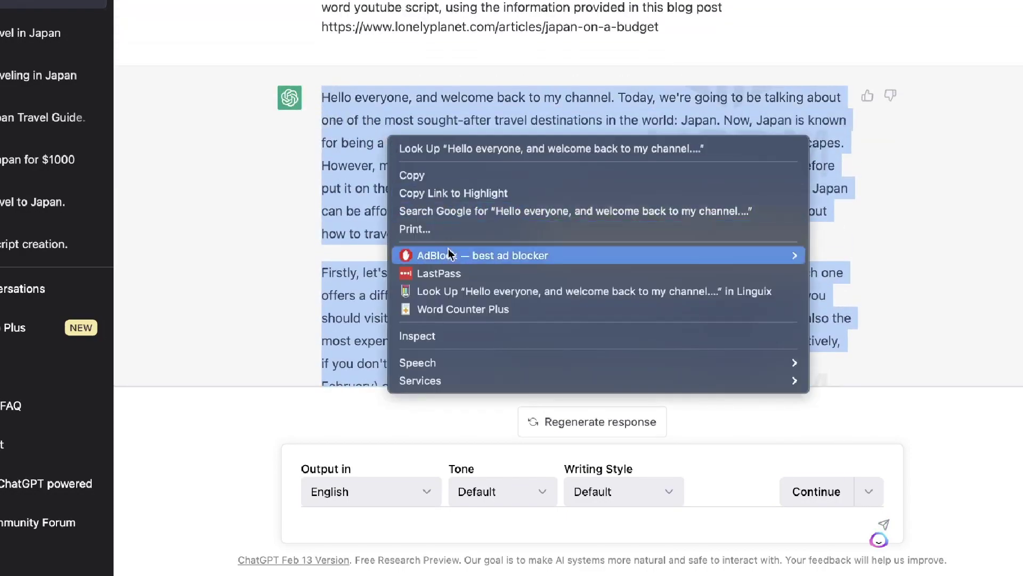
{"action": "left_click", "coordinate": [462, 309]}
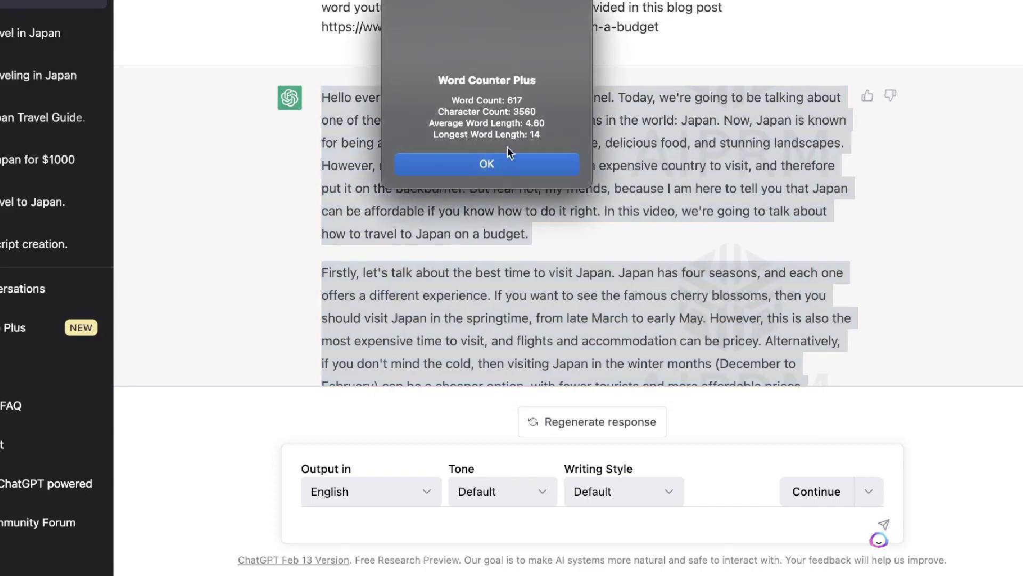
{"action": "left_click", "coordinate": [486, 162]}
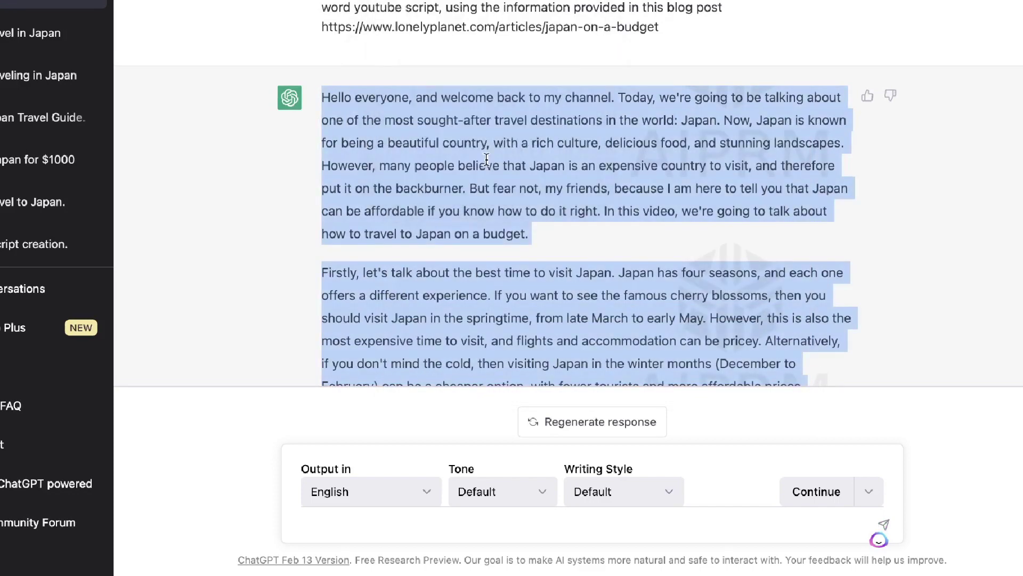
{"action": "left_click", "coordinate": [515, 160]}
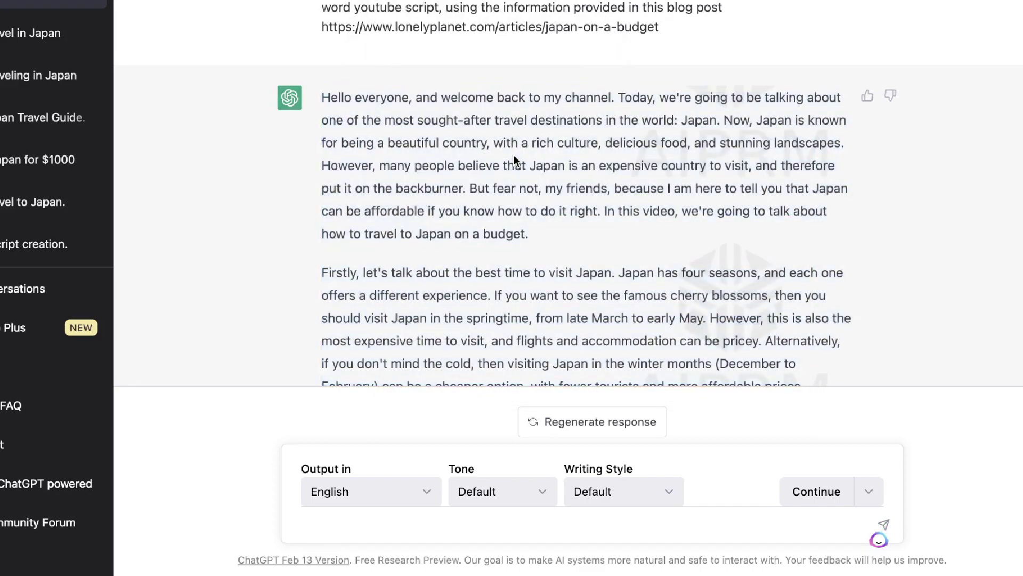
- Select the Lonely Planet URL in the prompt while reviewing the script
{"action": "scroll", "coordinate": [515, 160], "scroll_direction": "down", "scroll_amount": 1}
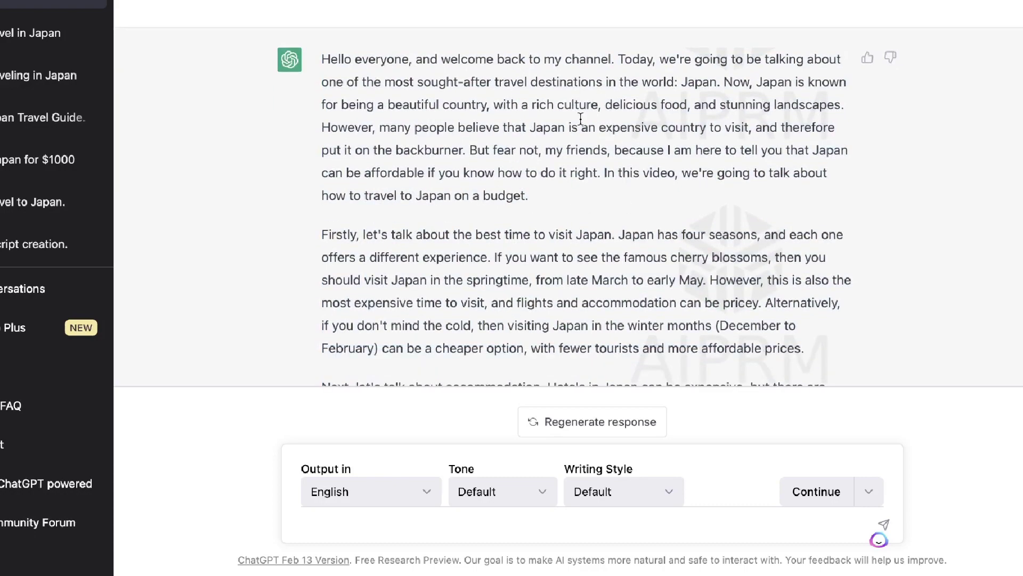
{"action": "scroll", "coordinate": [580, 118], "scroll_direction": "down", "scroll_amount": 5}
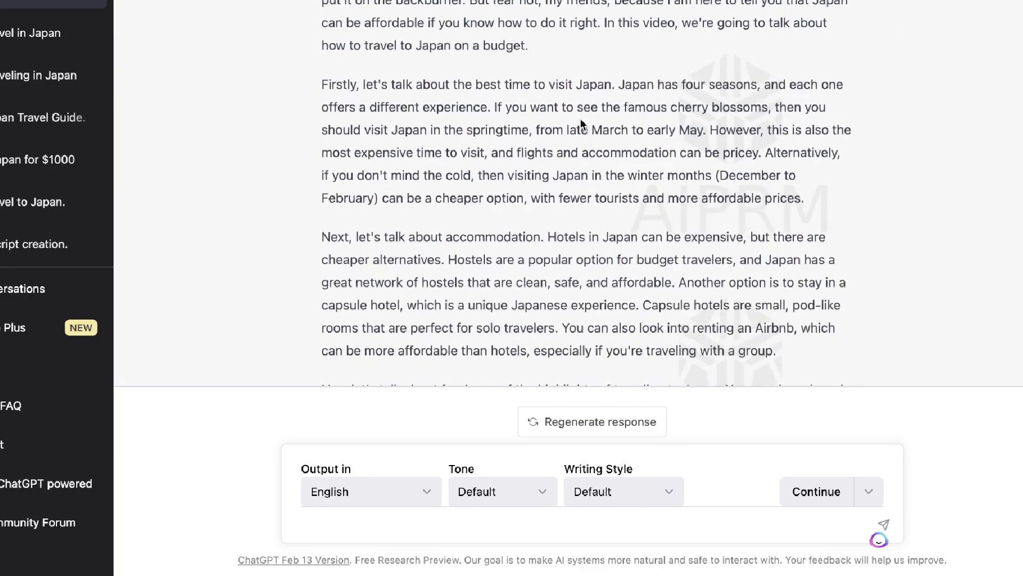
{"action": "scroll", "coordinate": [580, 118], "scroll_direction": "up", "scroll_amount": 6}
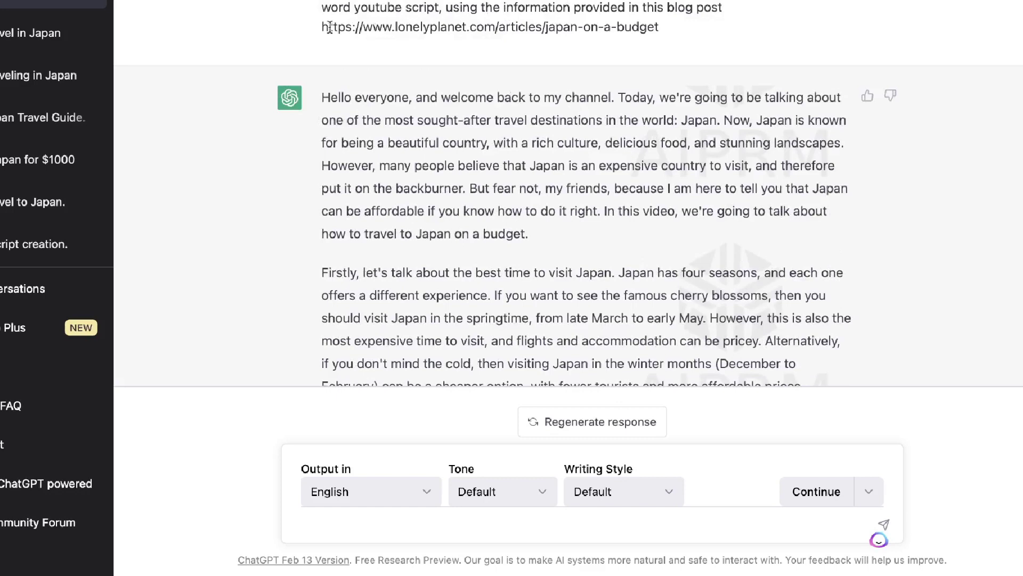
{"action": "left_click_drag", "start_coordinate": [322, 26], "coordinate": [734, 22]}
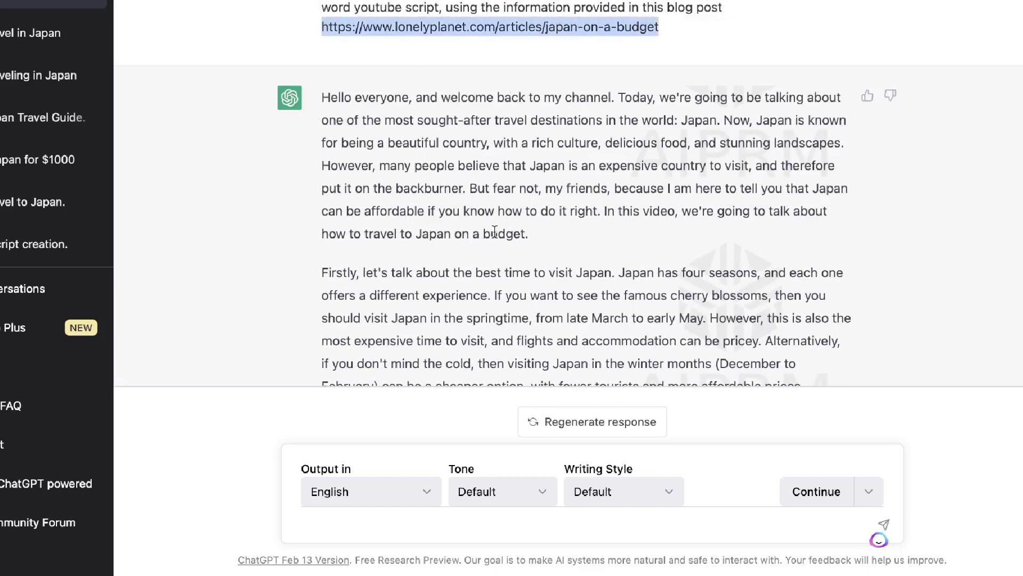
{"action": "scroll", "coordinate": [495, 231], "scroll_direction": "down", "scroll_amount": 3}
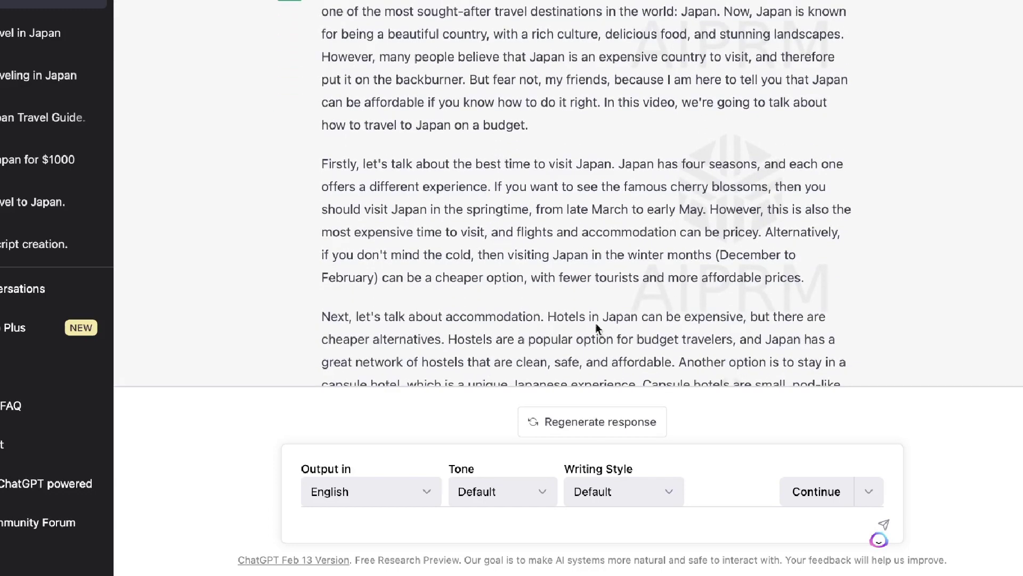
{"action": "scroll", "coordinate": [608, 309], "scroll_direction": "down", "scroll_amount": 3}
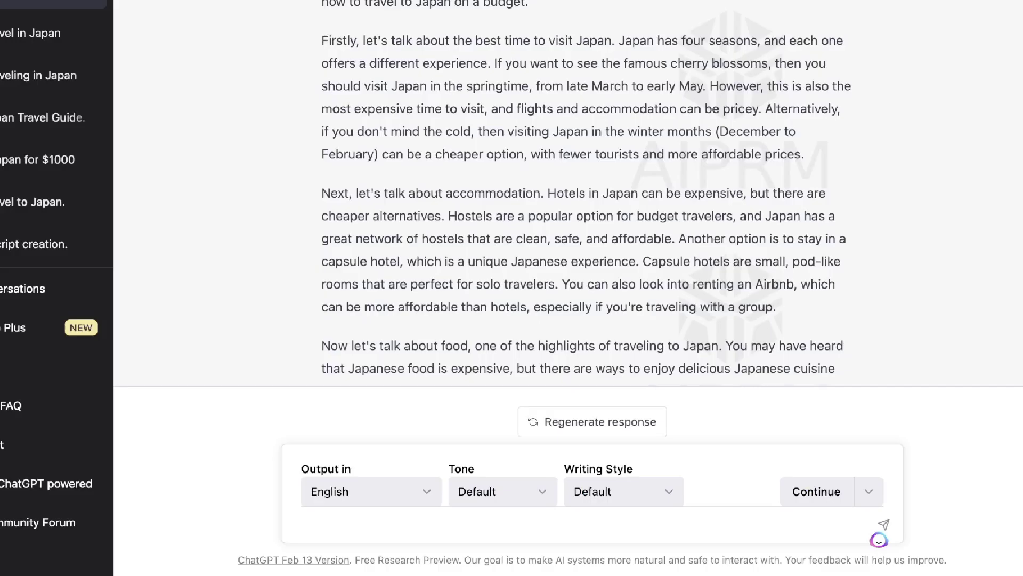
- Scroll through the Lonely Planet article's Rail Pass, Seishun 18 and overnight bus tips
{"action": "scroll", "coordinate": [729, 154], "scroll_direction": "up", "scroll_amount": 5}
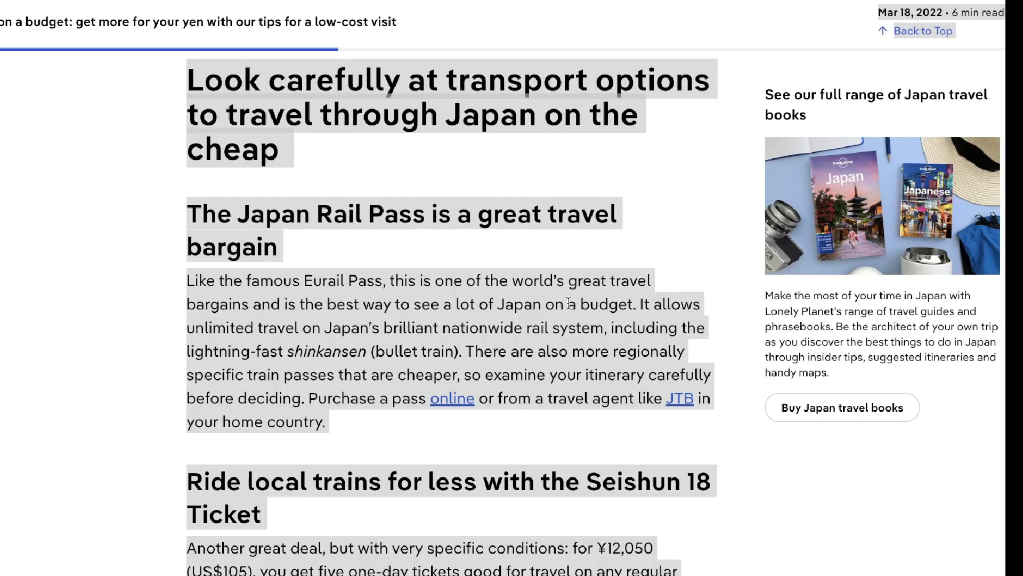
{"action": "scroll", "coordinate": [569, 303], "scroll_direction": "down", "scroll_amount": 8}
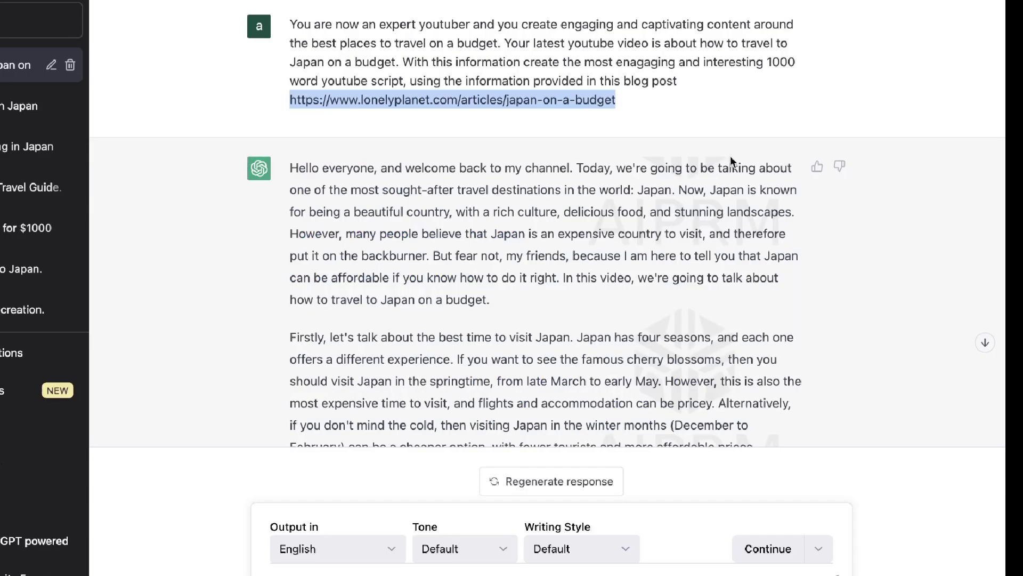
- Select the whole submitted Lonely Planet prompt to review it, then deselect it
{"action": "triple_click", "coordinate": [427, 43]}
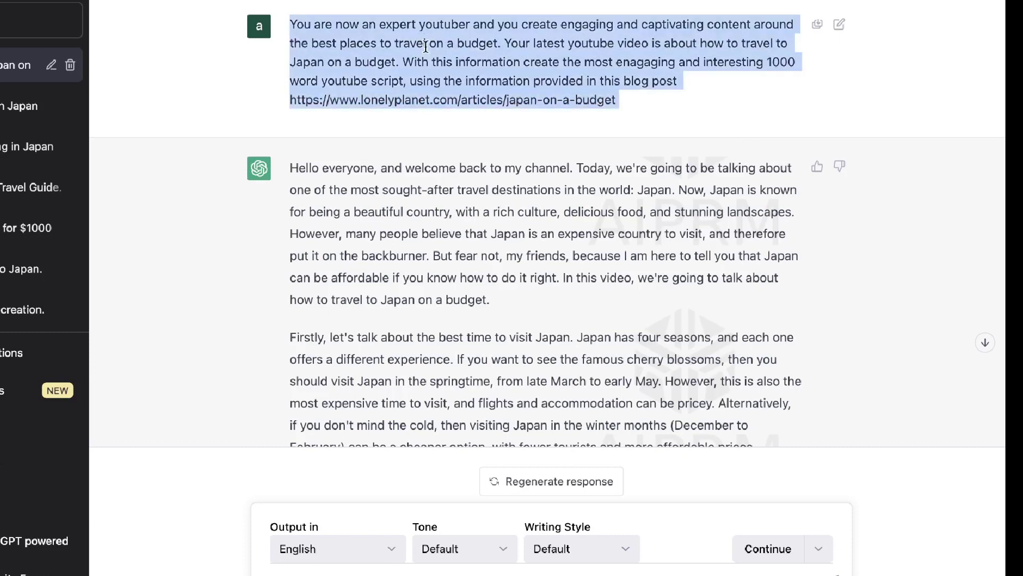
{"action": "left_click", "coordinate": [593, 80]}
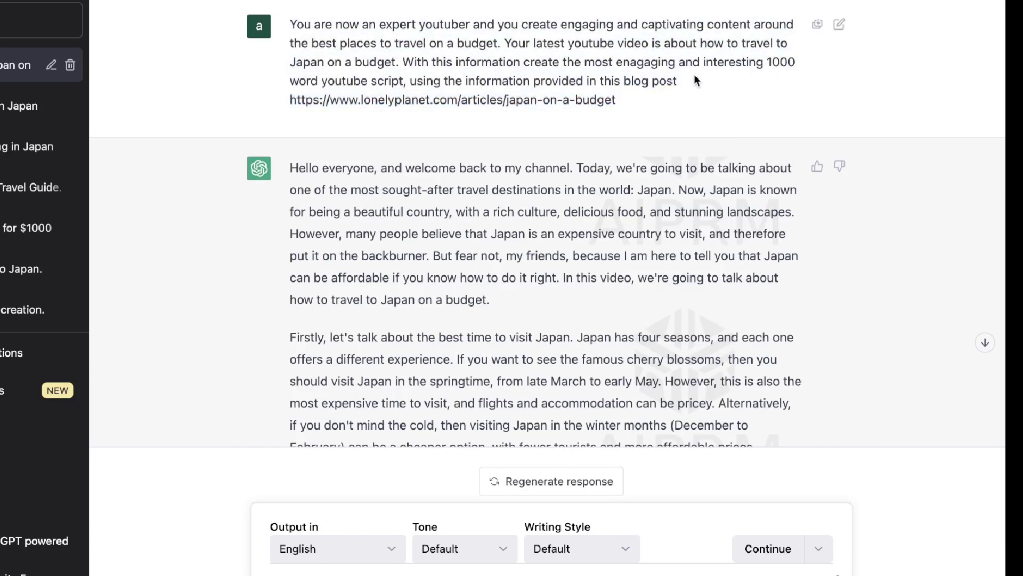